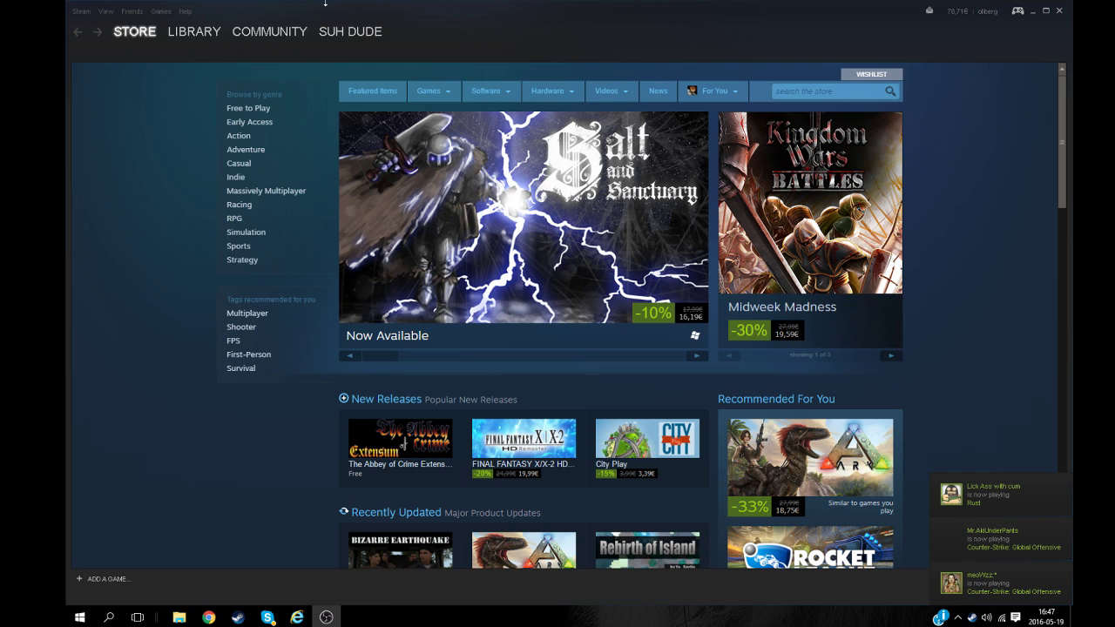
Move the Steam window aside and launch Unturned from the games Library.
drag(445, 22, 495, 47)
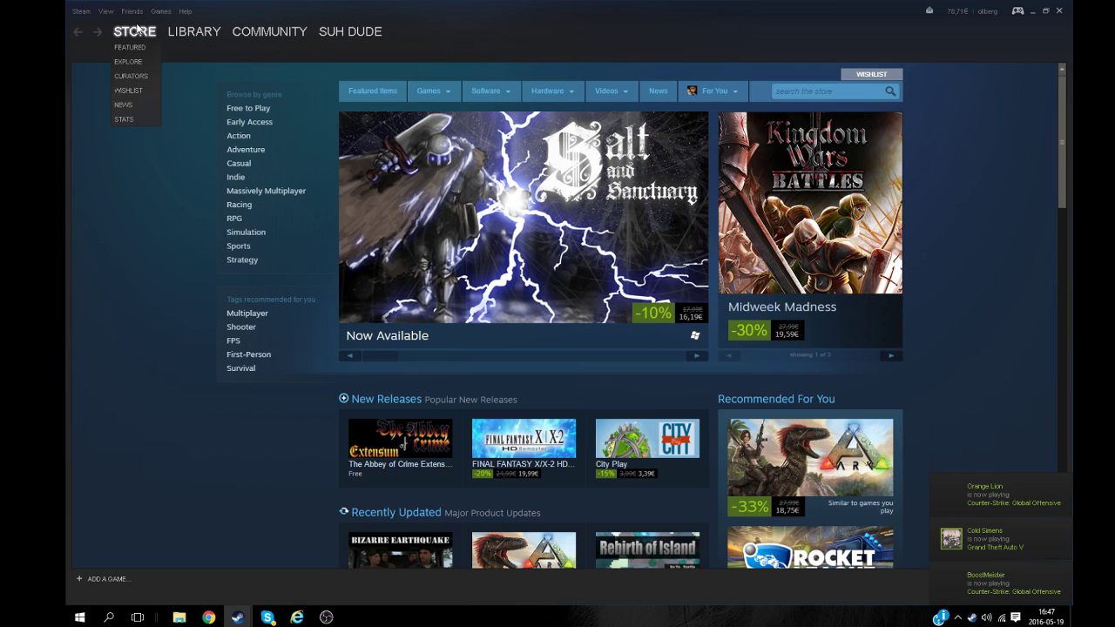
mouse_move(205, 31)
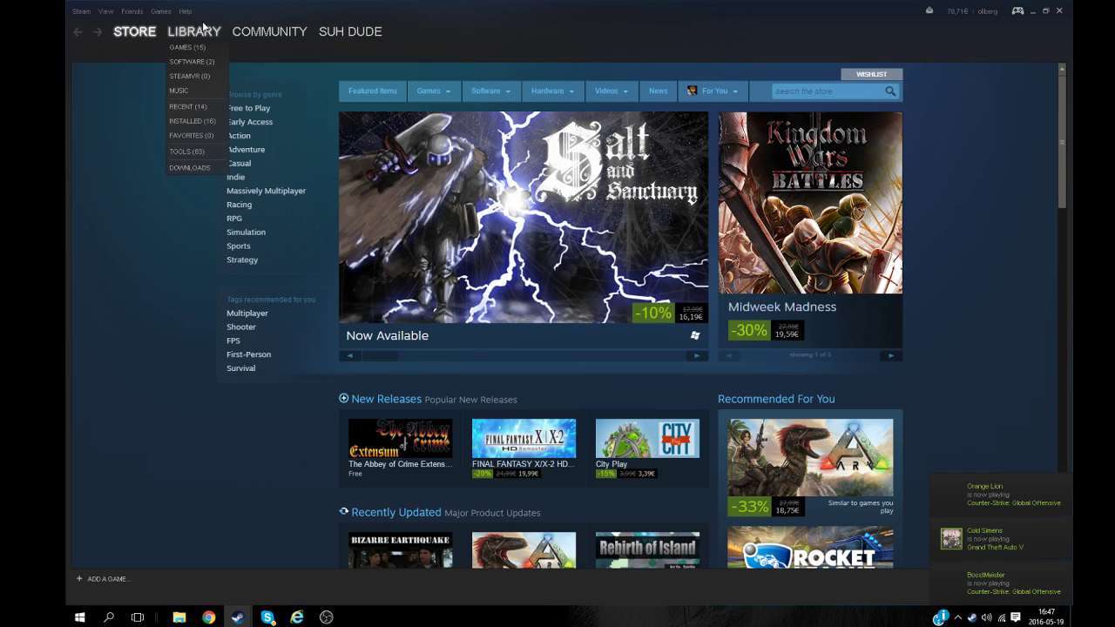
click(190, 48)
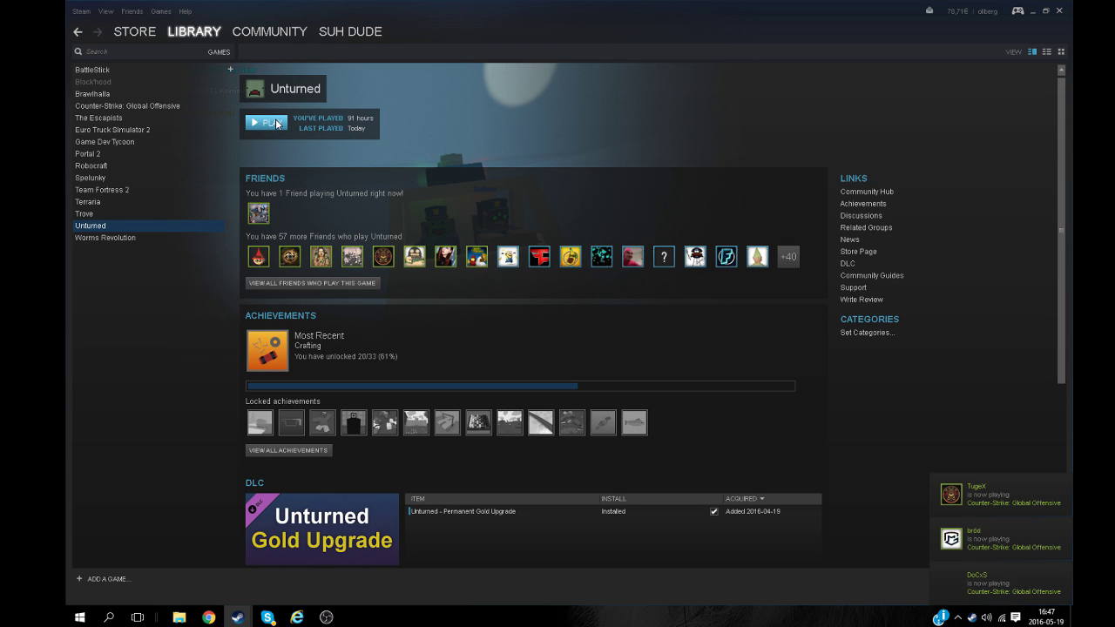
click(258, 125)
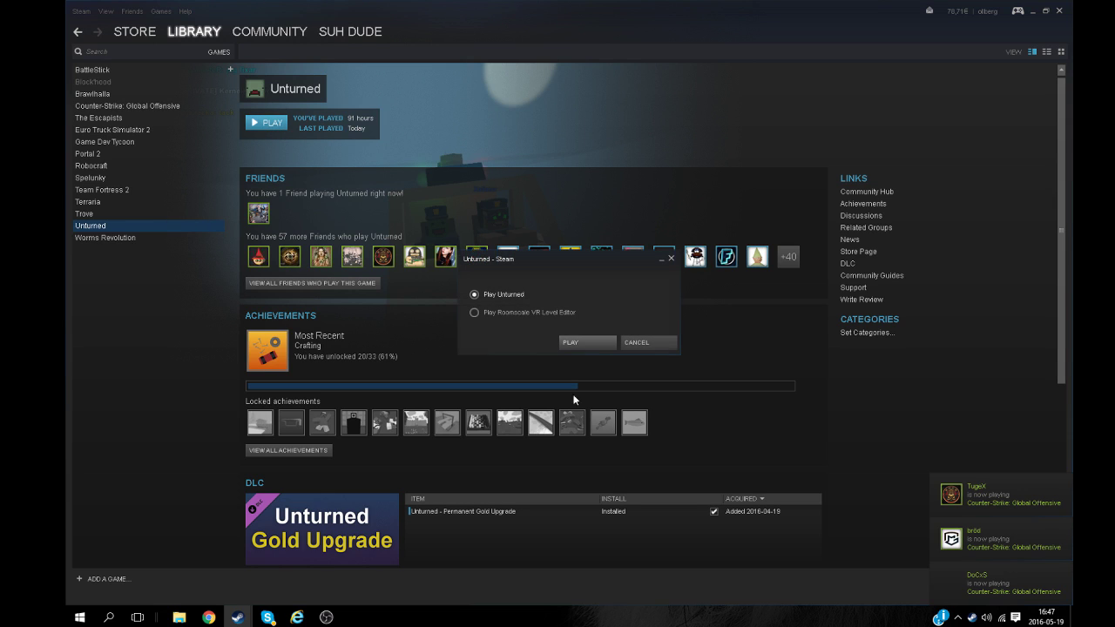
Choose to play regular Unturned and let it load to the 3.15.0.2 main menu.
click(581, 346)
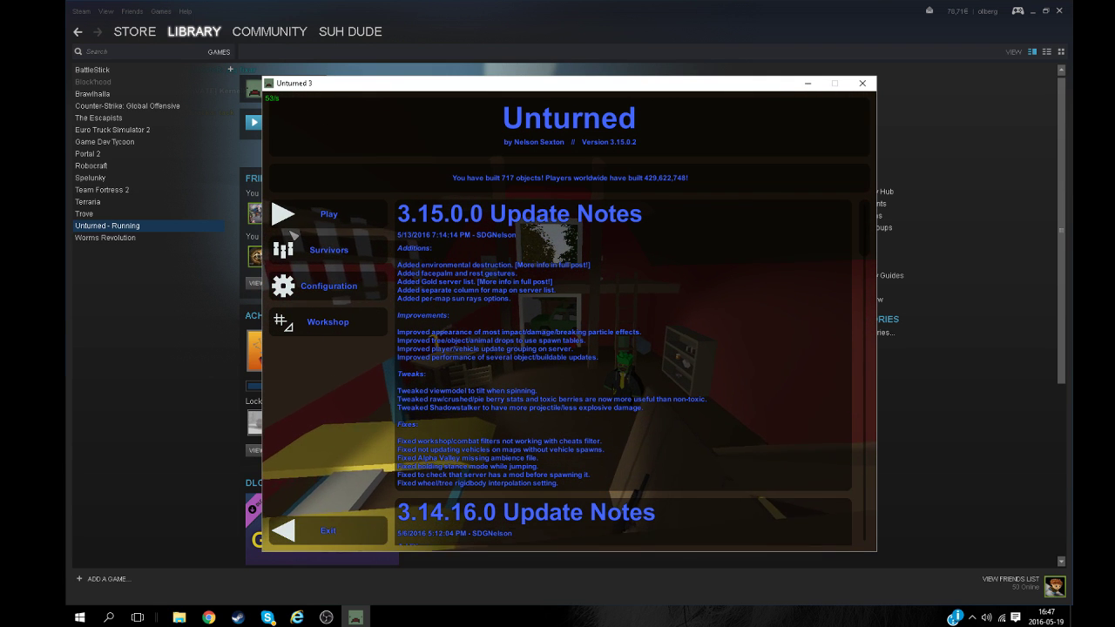
Minimize the game and open Unturned's install folder via Properties > Local Files > Browse.
click(808, 84)
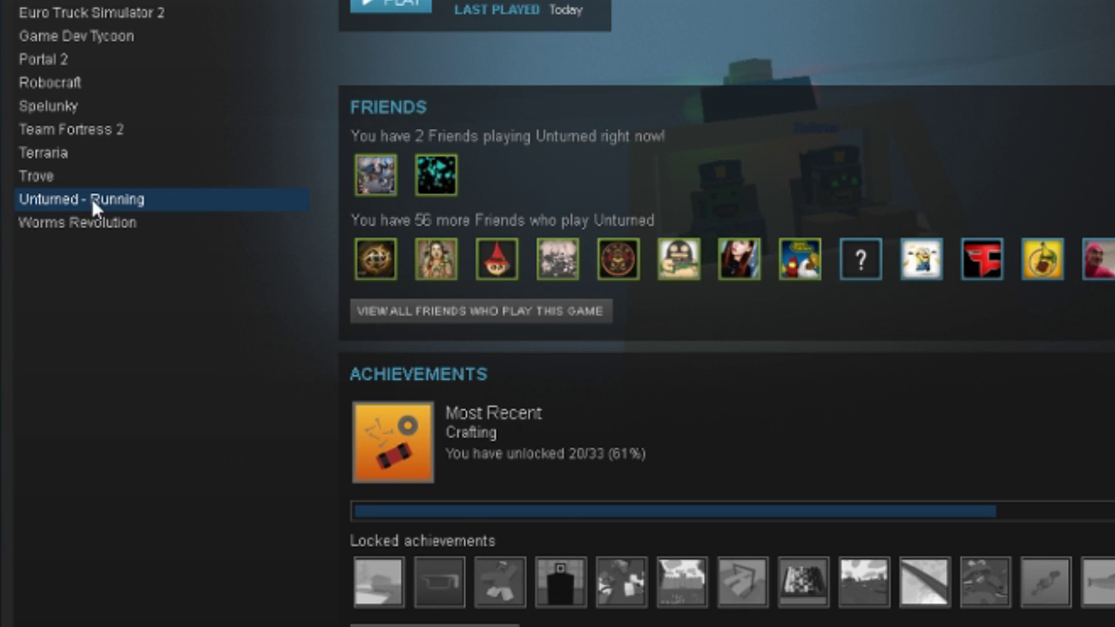
right_click(92, 204)
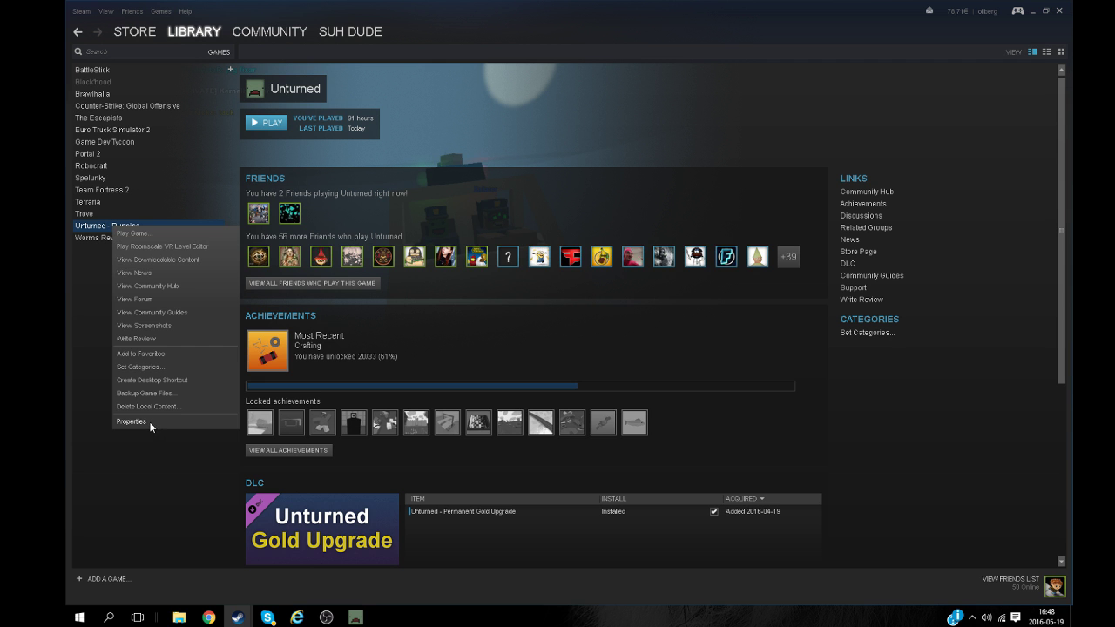
click(139, 426)
click(599, 156)
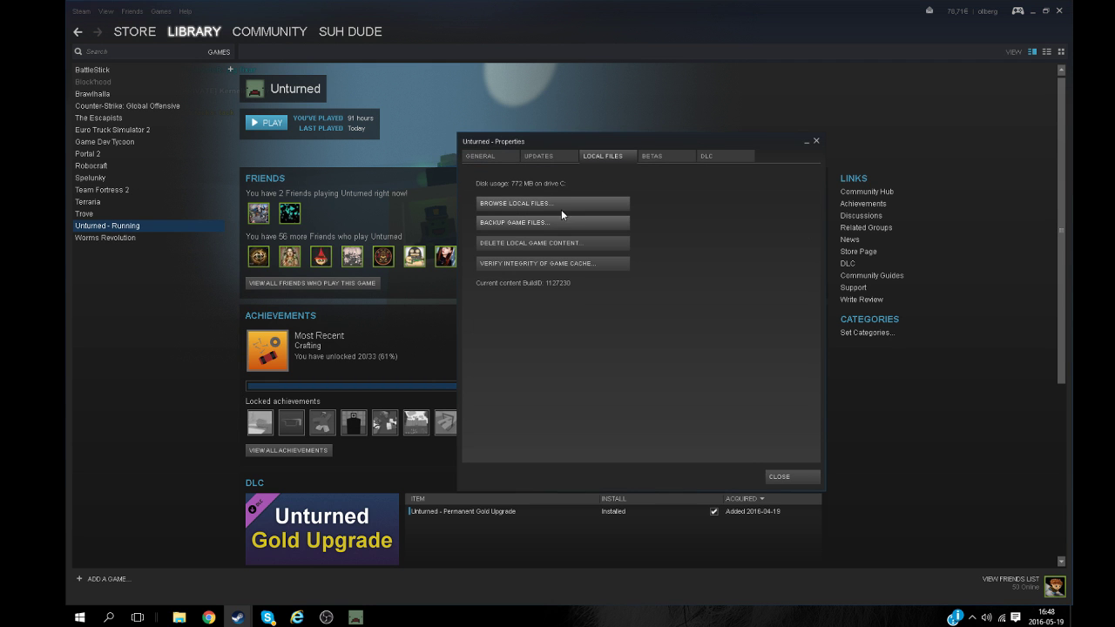
click(486, 203)
mouse_move(485, 84)
mouse_down()
mouse_move(543, 66)
mouse_move(517, 50)
mouse_up()
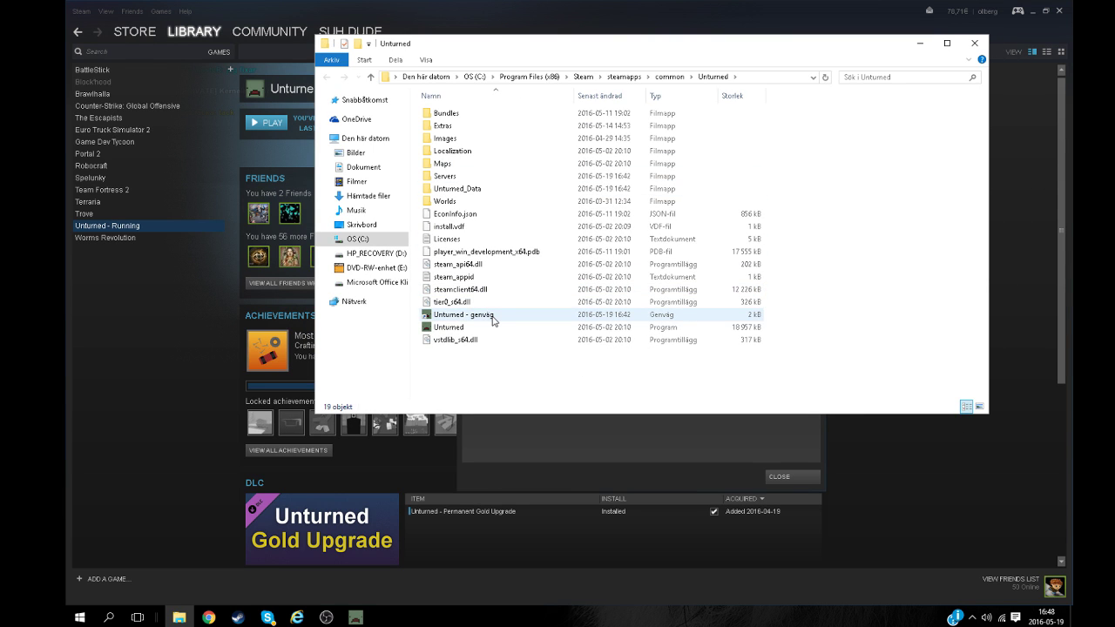
Delete the old Unturned shortcut and create a new shortcut to the Unturned program.
click(493, 318)
key(Delete)
right_click(471, 319)
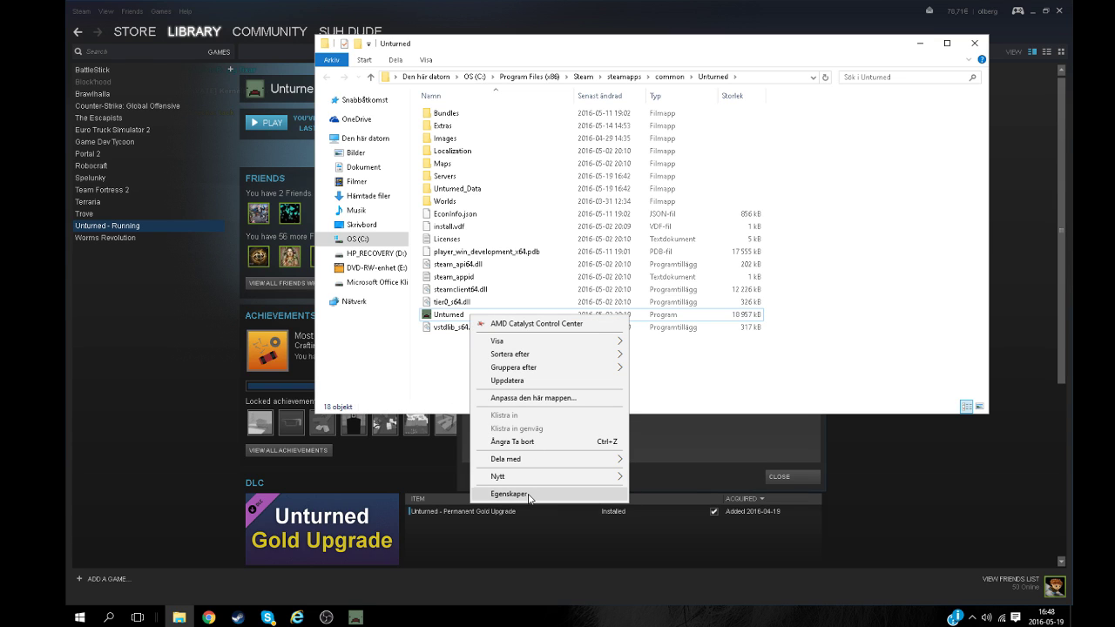
click(428, 315)
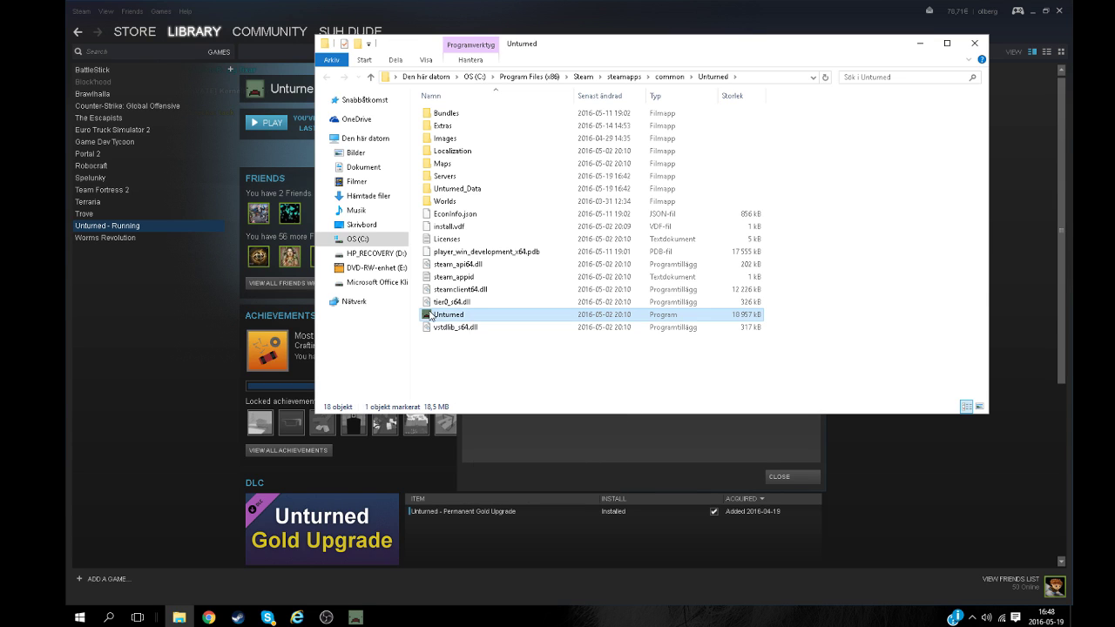
right_click(430, 312)
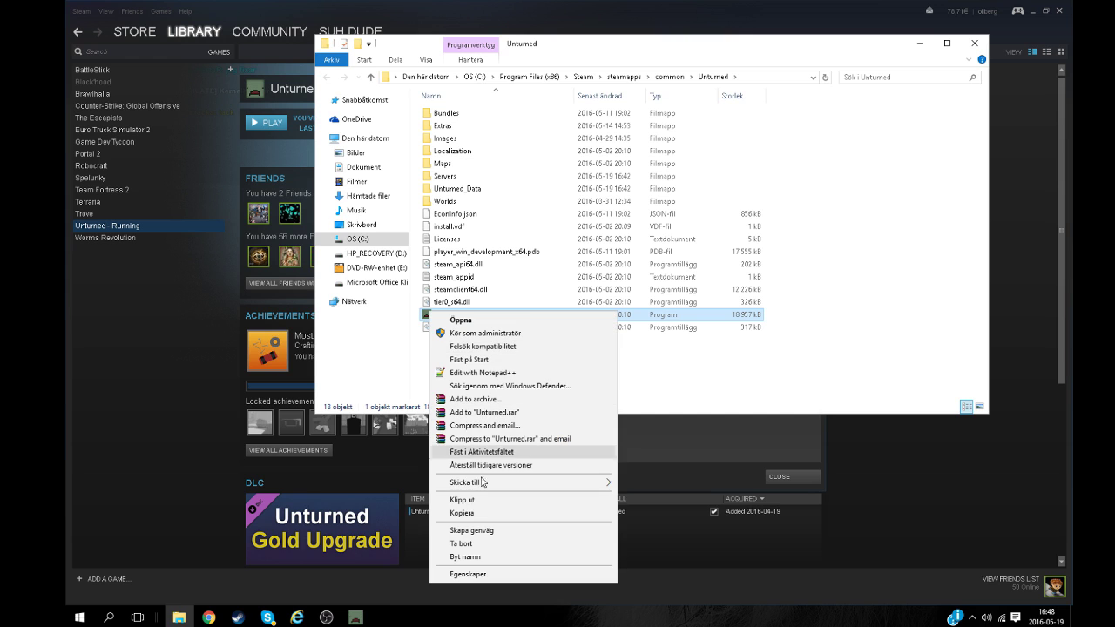
click(493, 529)
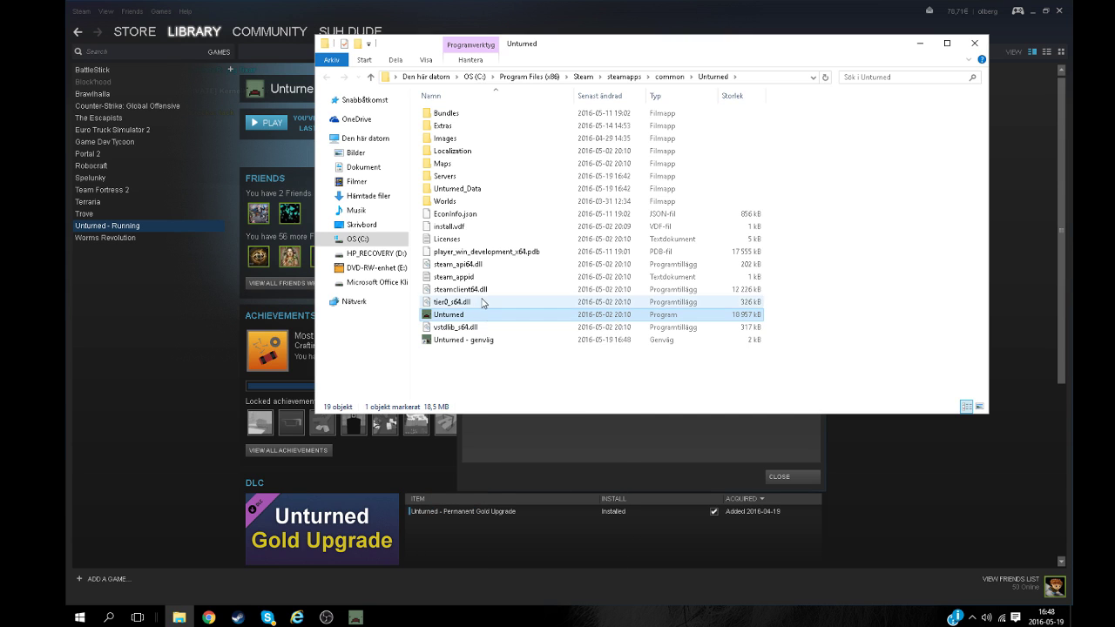
Append '-batchmode -nographics +secureserver' and '/youtube sejrve' to the new shortcut's target.
click(462, 315)
right_click(461, 313)
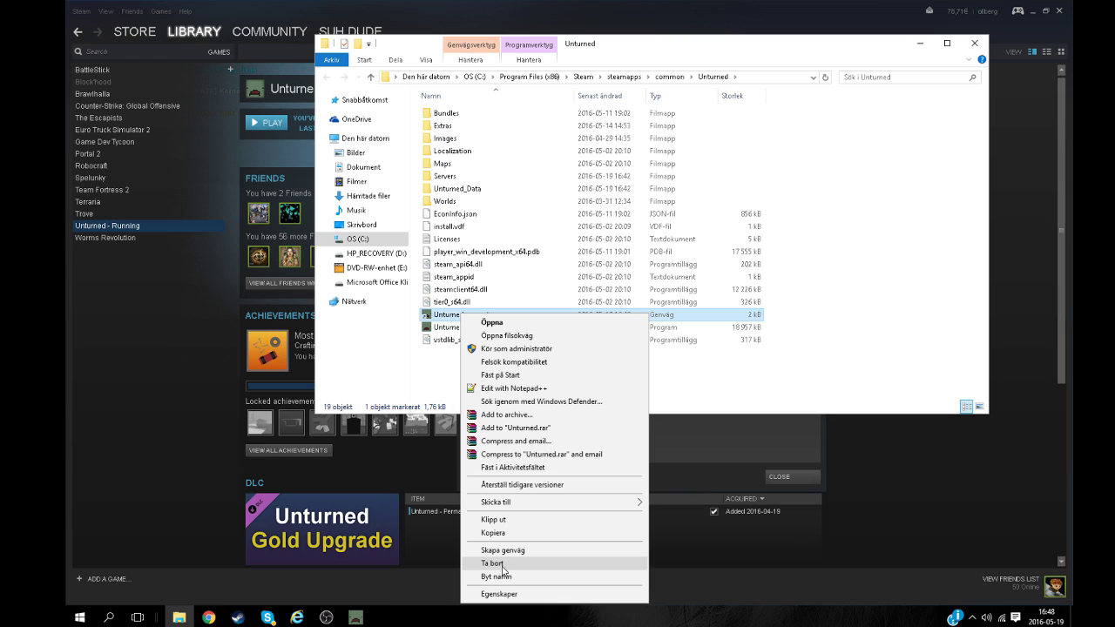
click(502, 593)
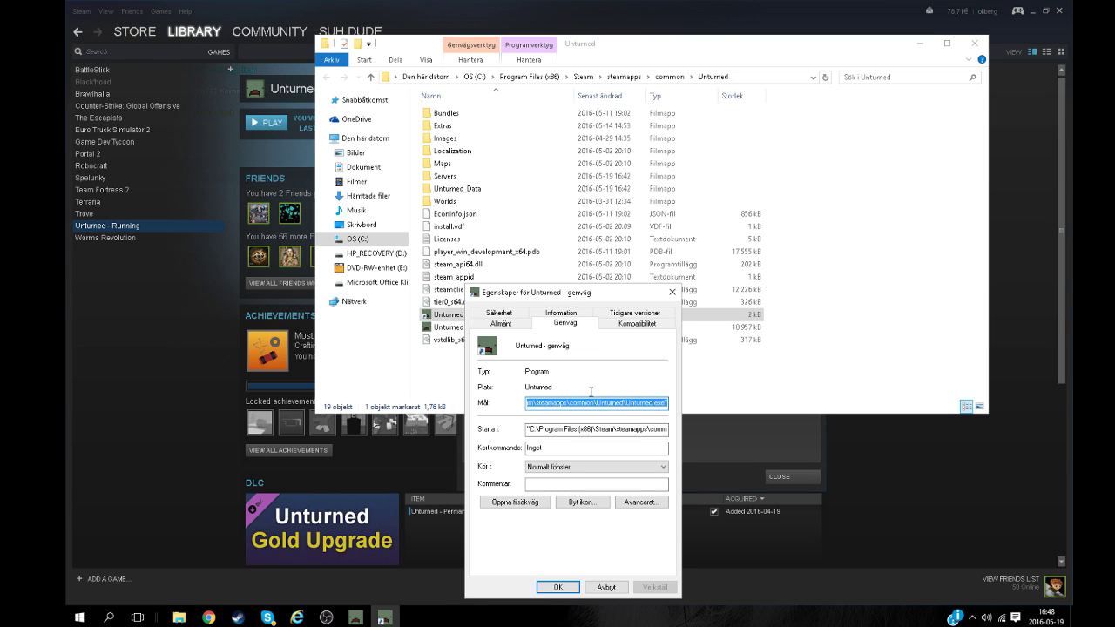
click(666, 403)
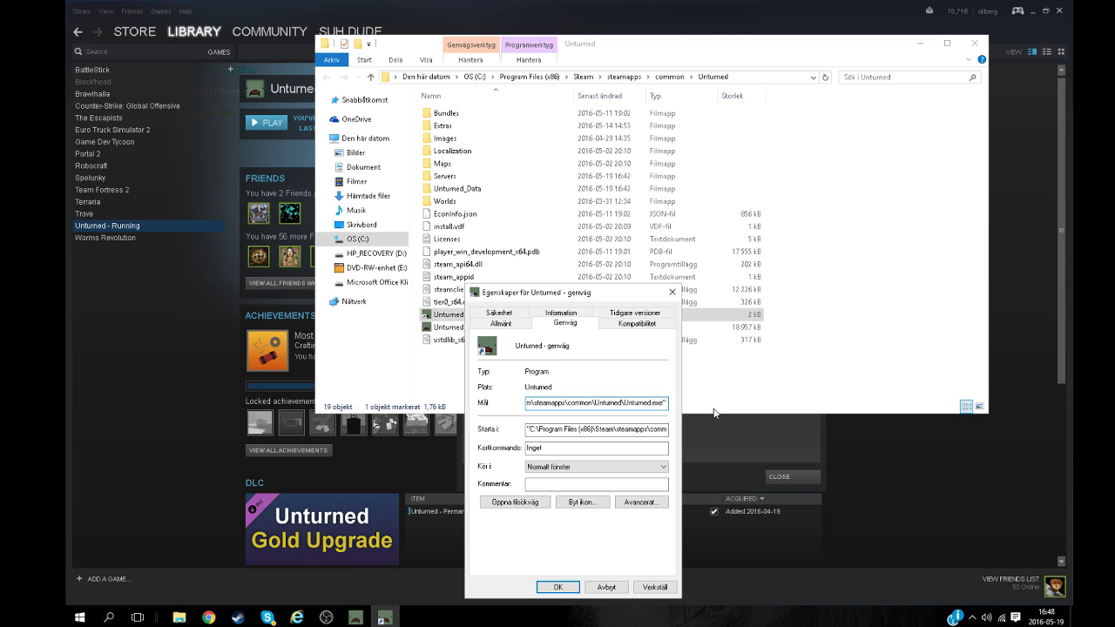
text(-)
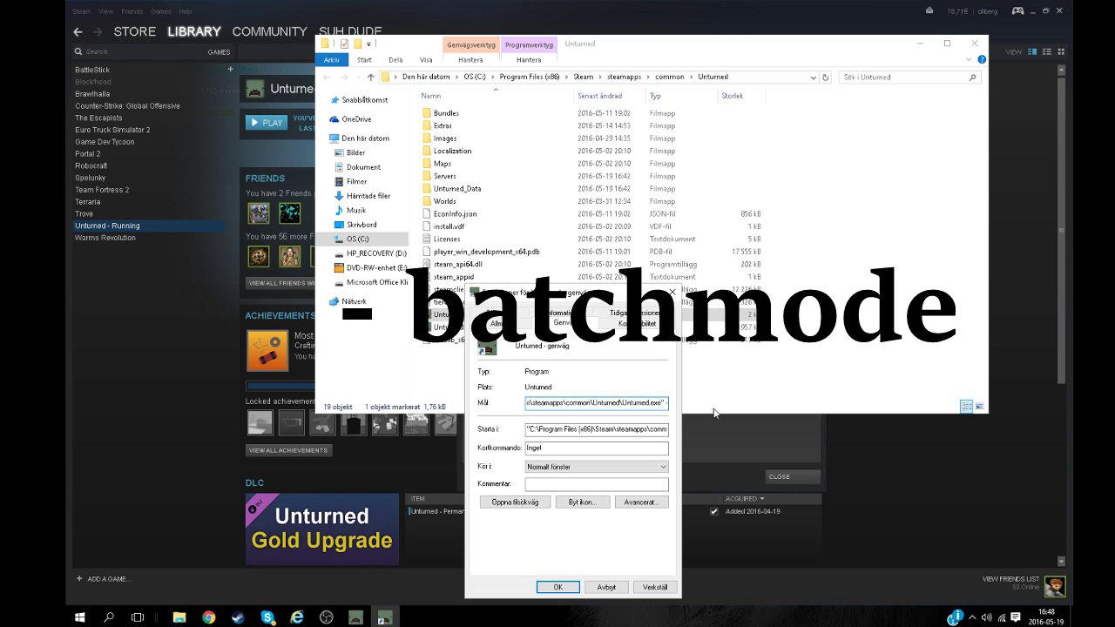
text(batch)
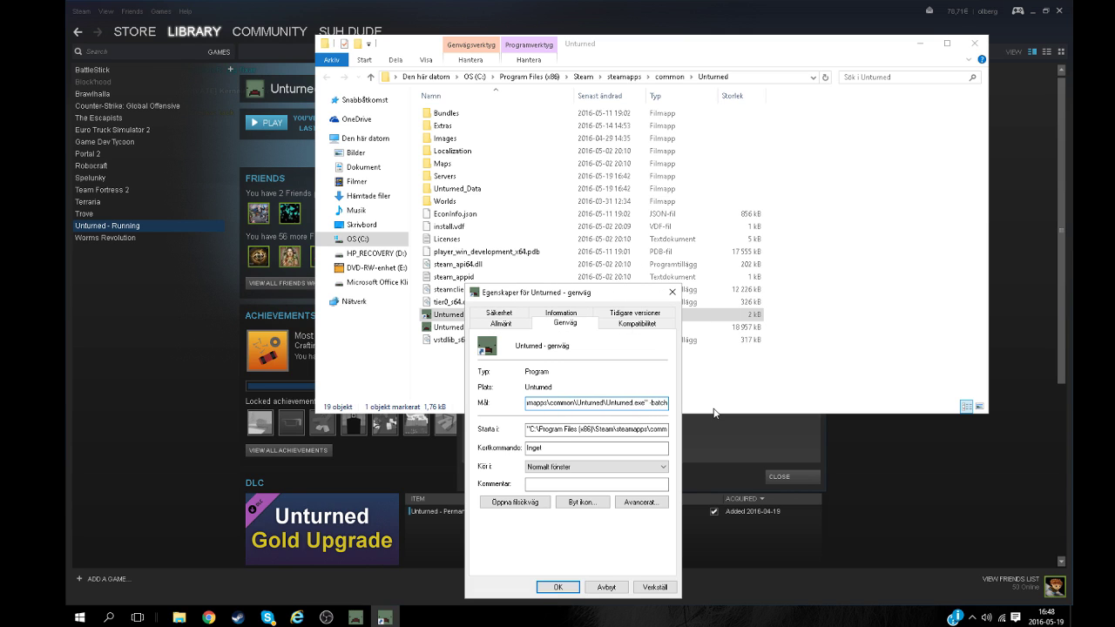
text(mode -nogr)
text(aphics)
text( +se)
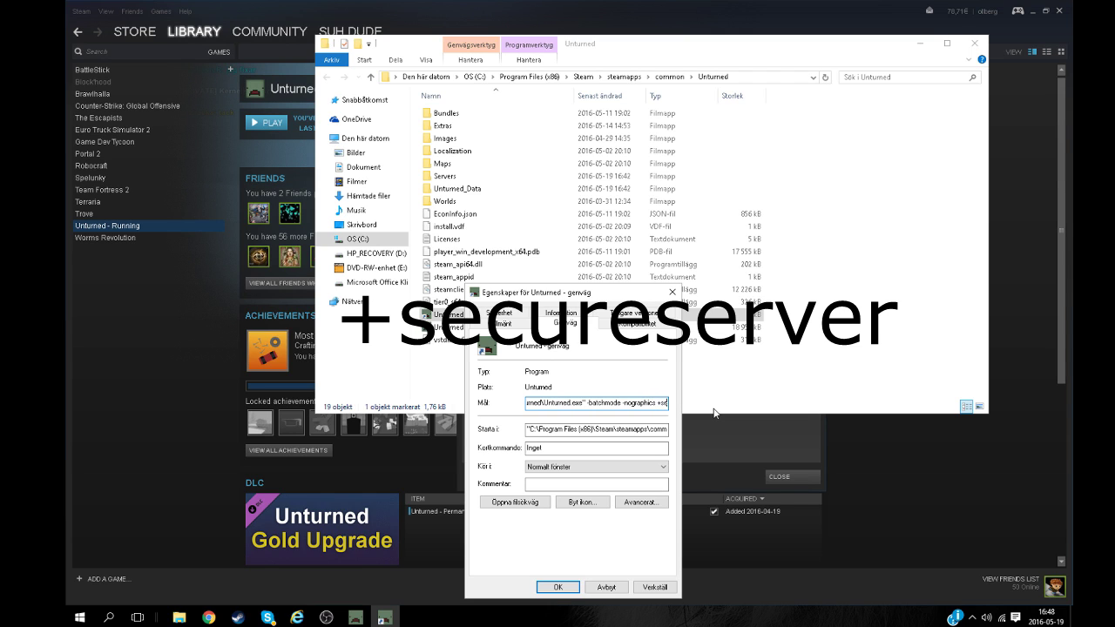
text(cureserv)
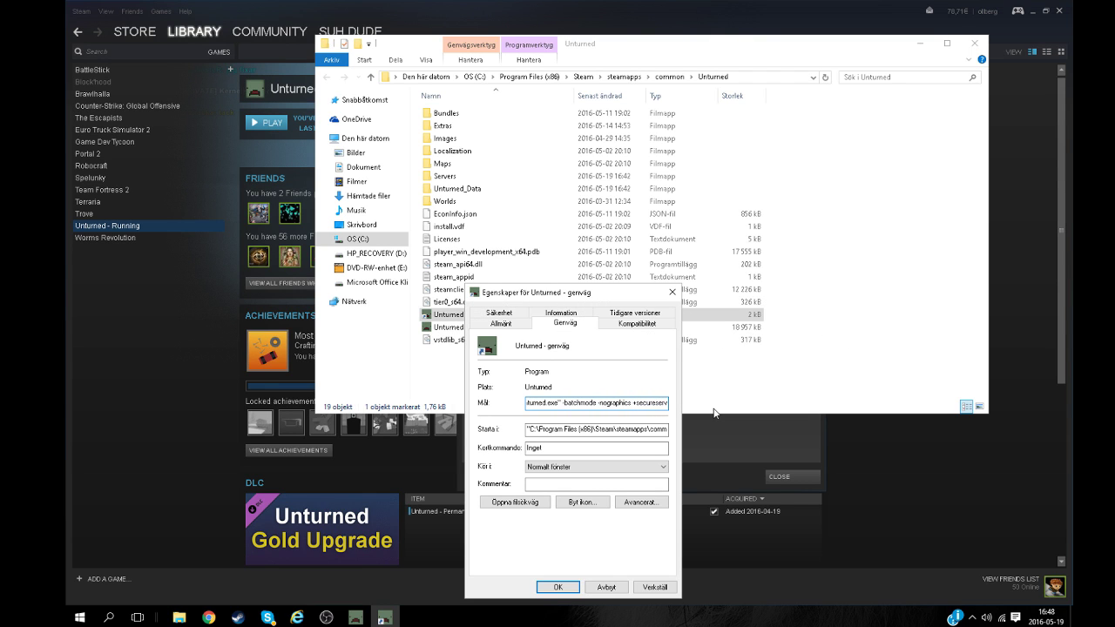
text(er)
drag(633, 403, 644, 403)
mouse_move(628, 402)
mouse_down()
mouse_move(667, 404)
mouse_move(635, 405)
mouse_up()
click(639, 402)
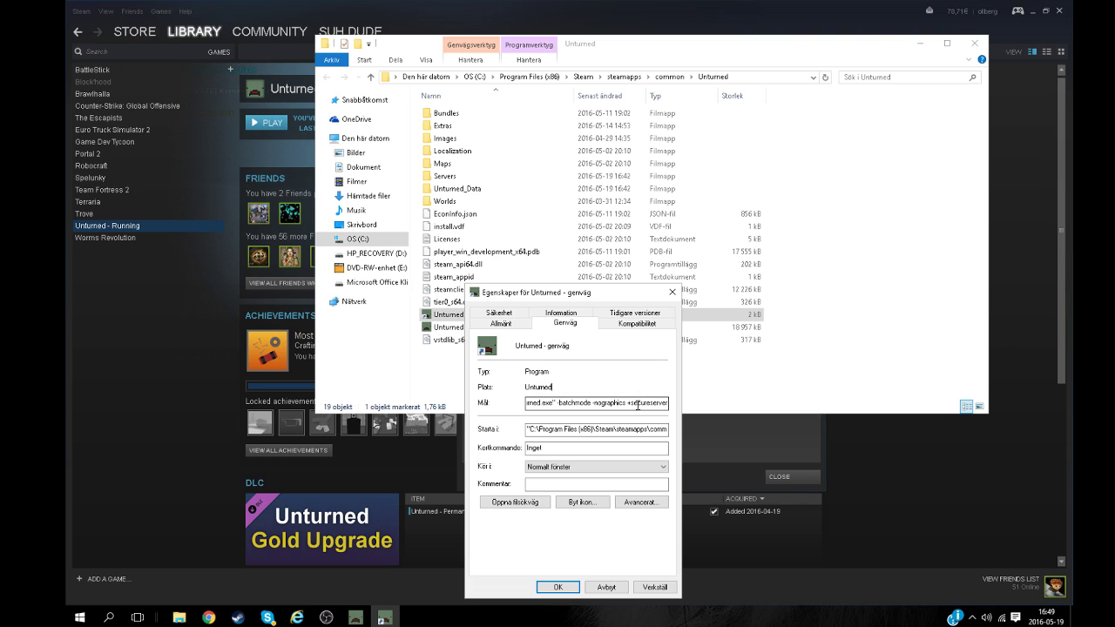
key(shift+Tab)
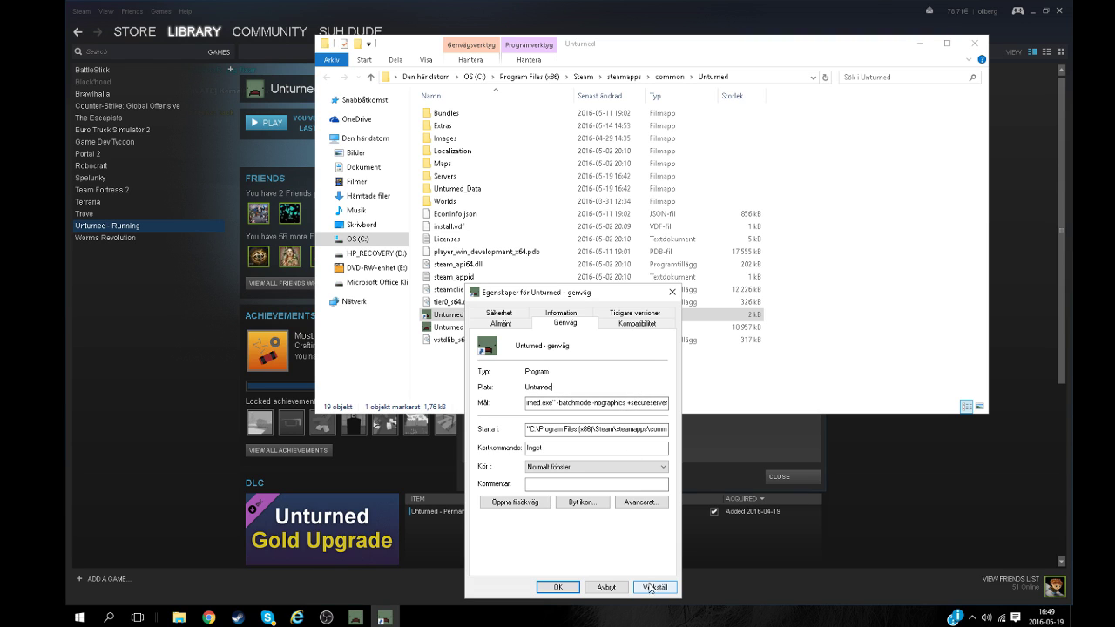
click(668, 404)
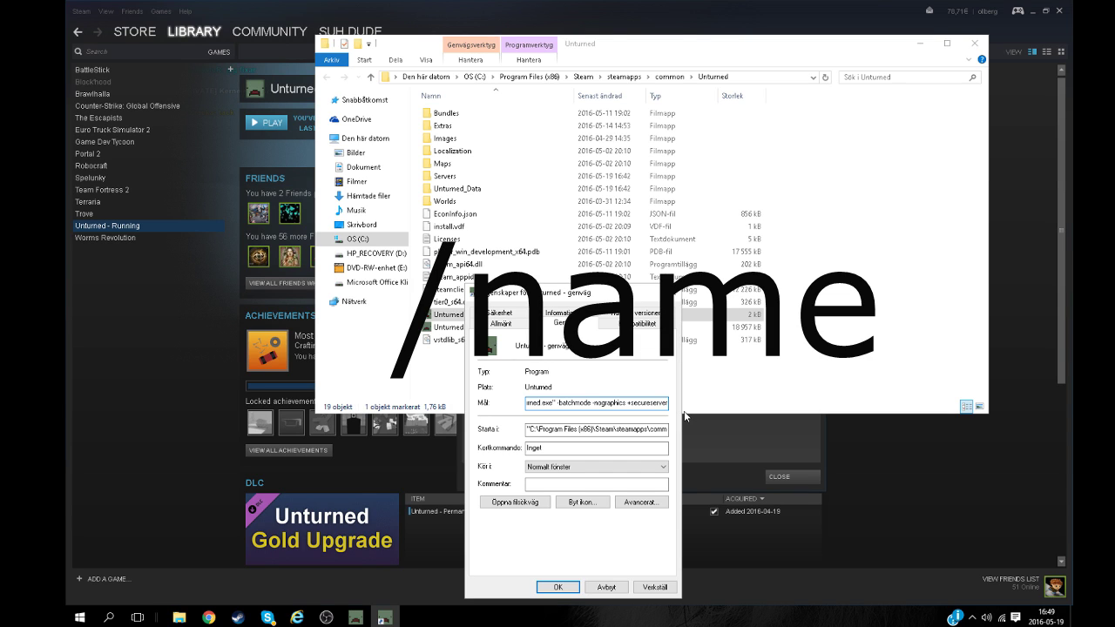
text(/)
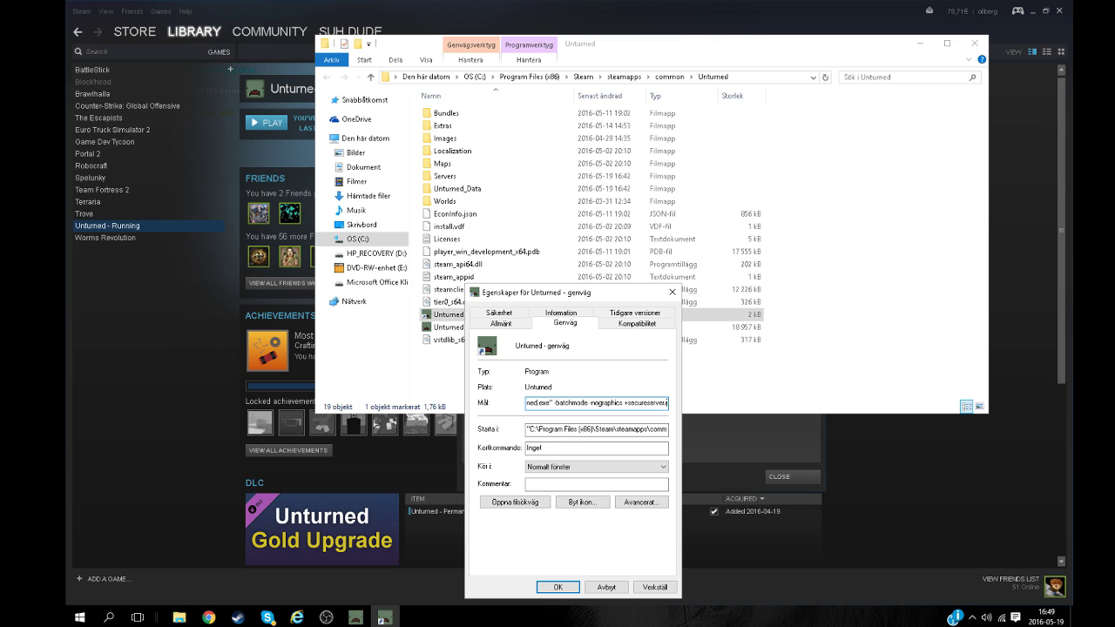
text(youtu)
text(be sej)
text(rve)
Save the shortcut's target, start a server with it, and close the old server console.
click(559, 588)
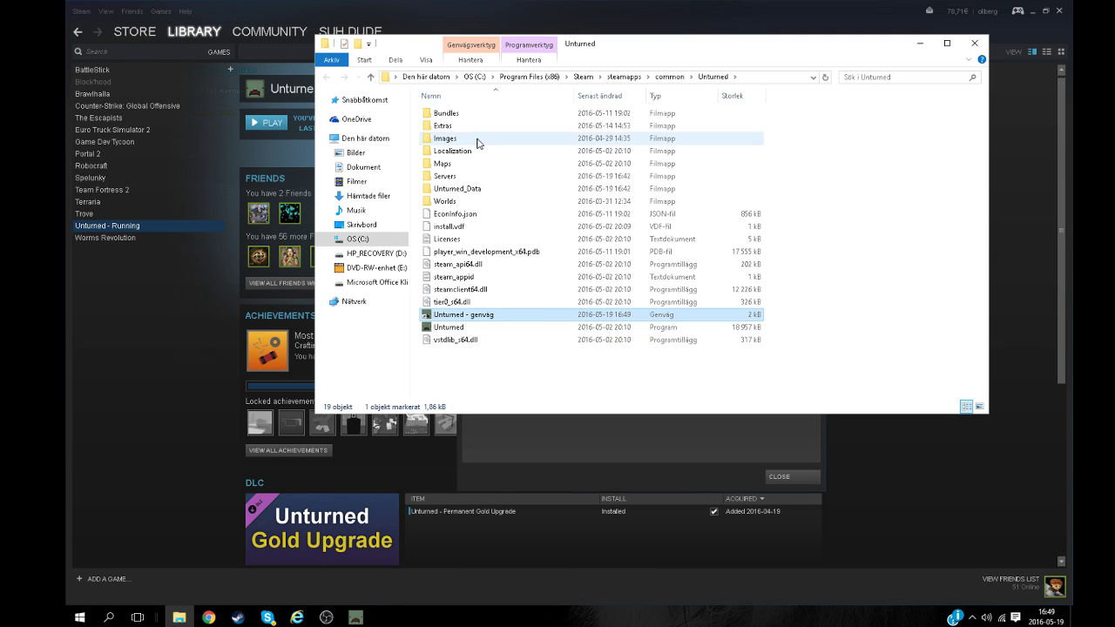
double_click(468, 178)
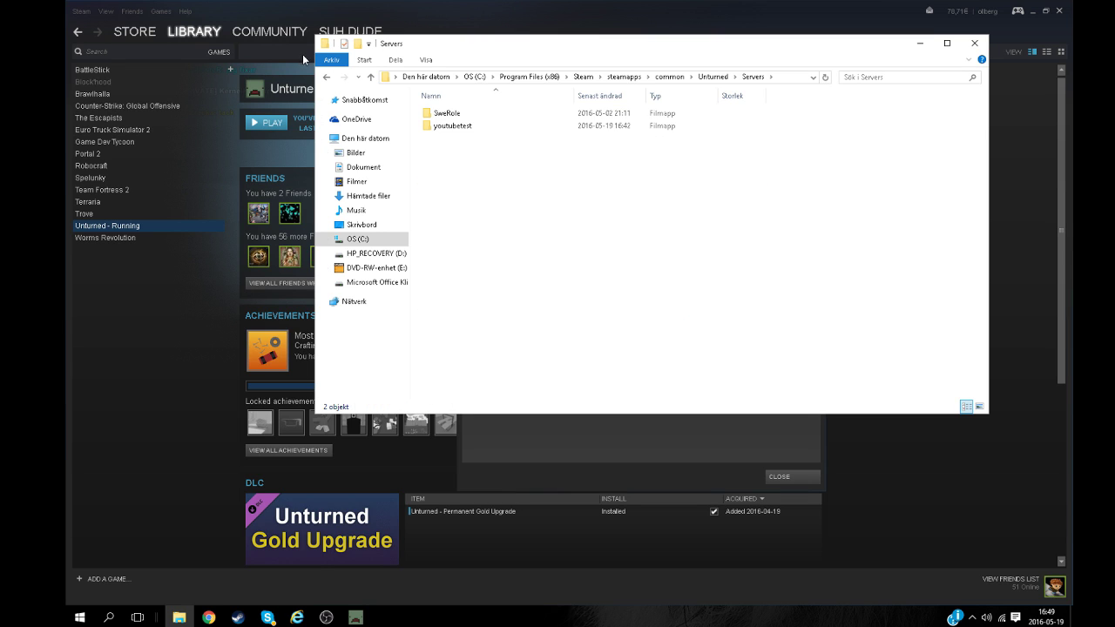
click(326, 79)
double_click(466, 314)
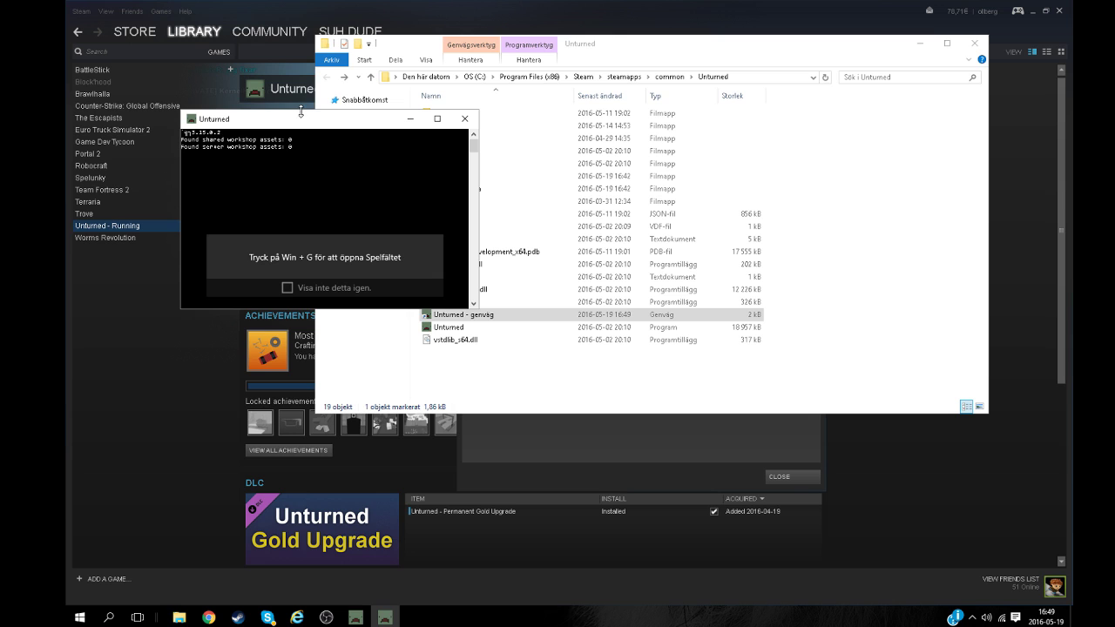
mouse_move(351, 111)
mouse_down()
mouse_move(750, 98)
mouse_move(664, 117)
mouse_up()
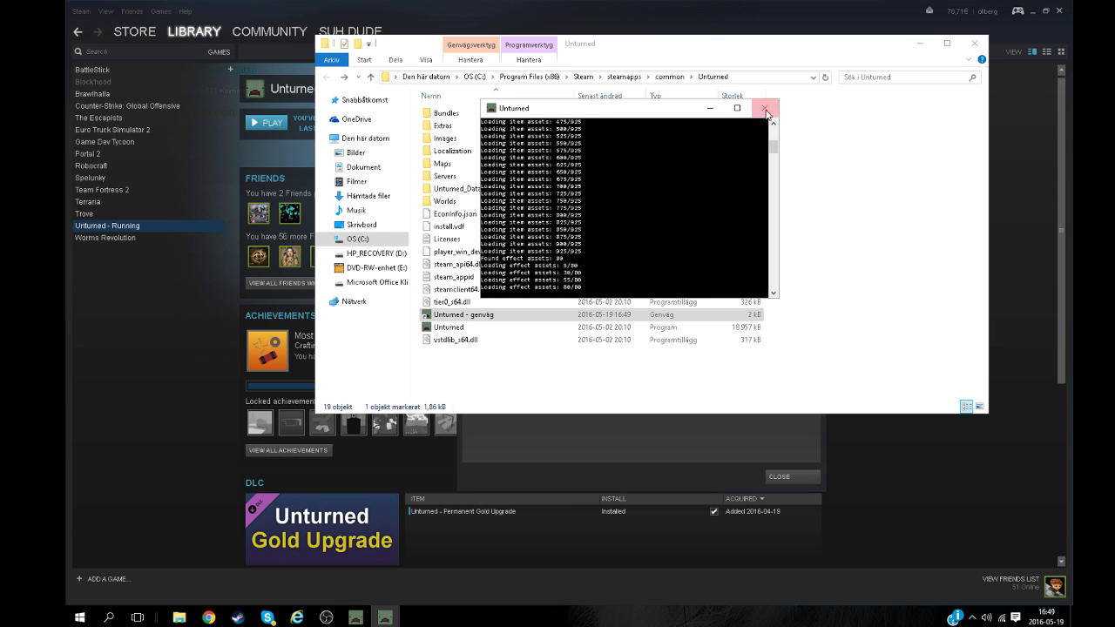
click(766, 111)
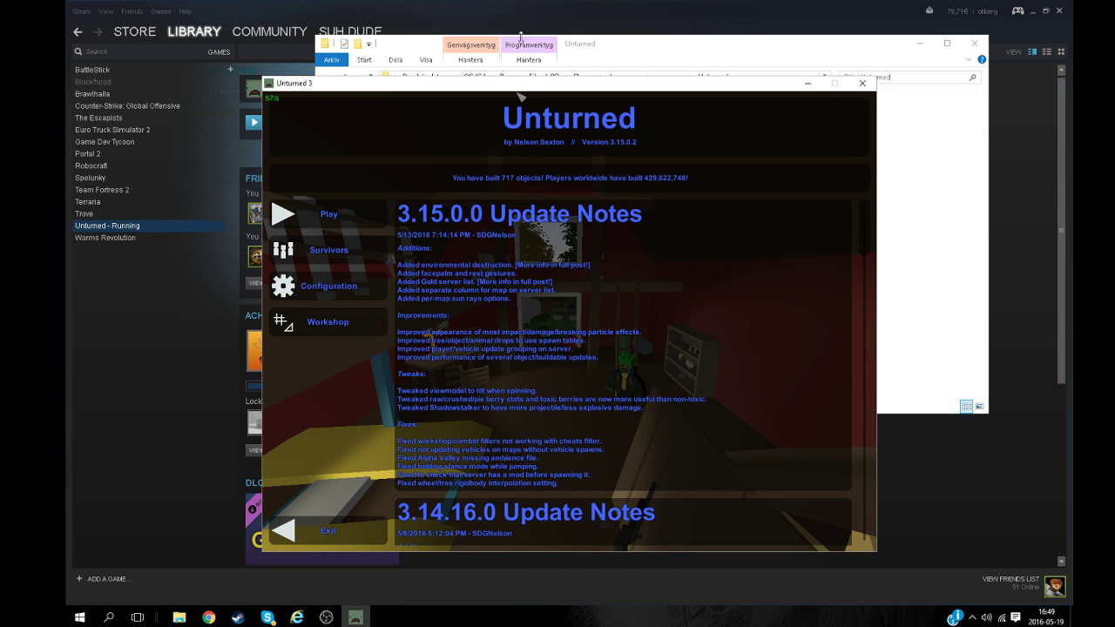
Minimize the game and browse to Servers > youtubeserver > Server to reach Commands.dat.
click(808, 83)
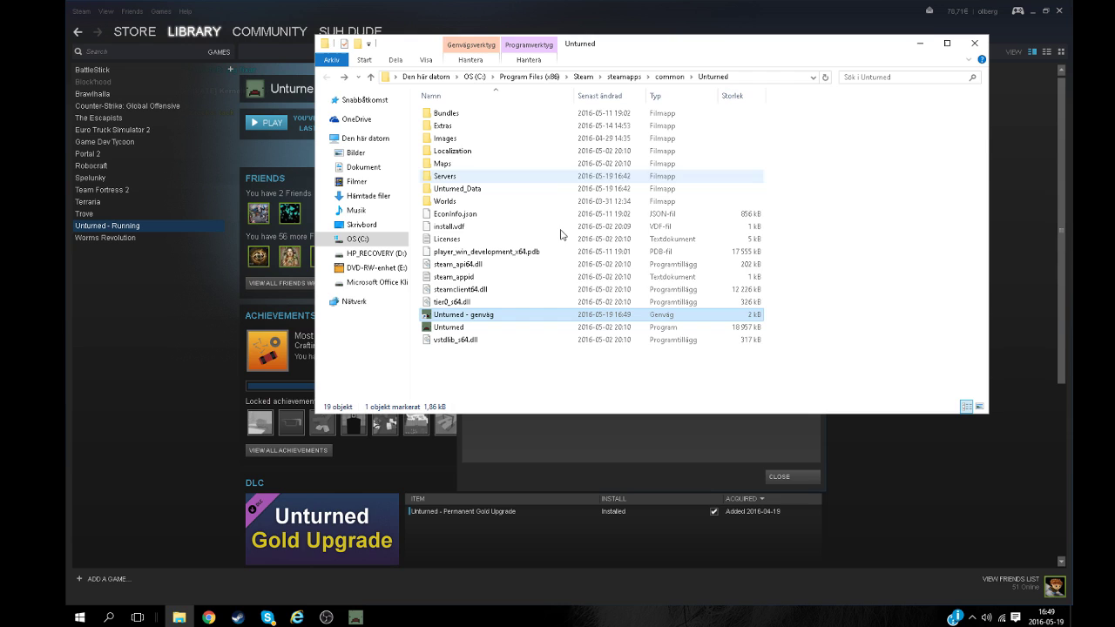
double_click(445, 176)
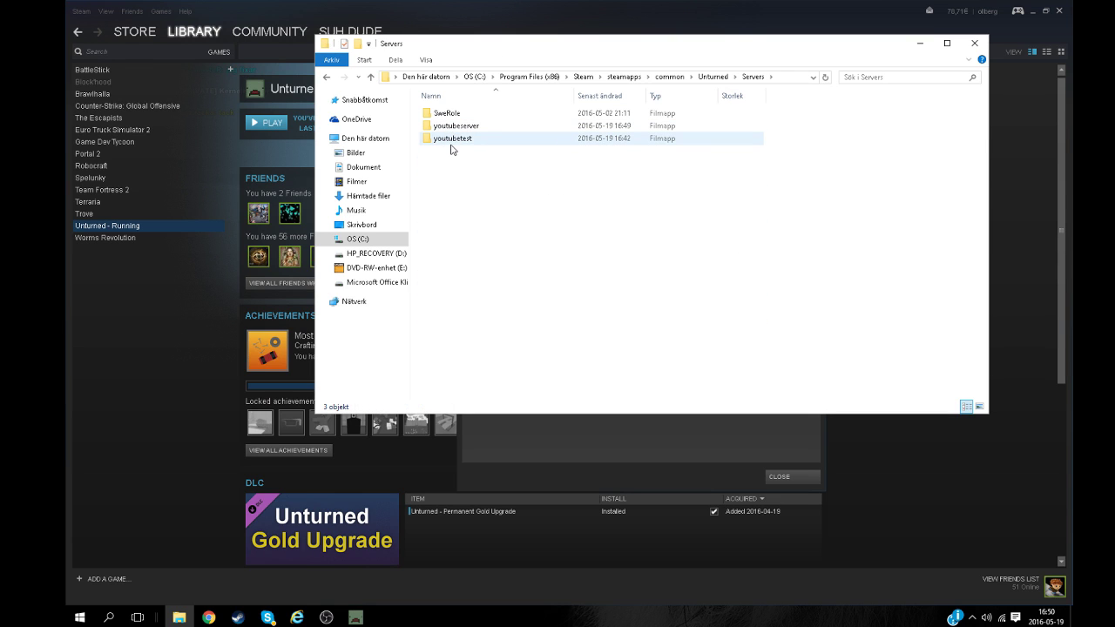
double_click(449, 131)
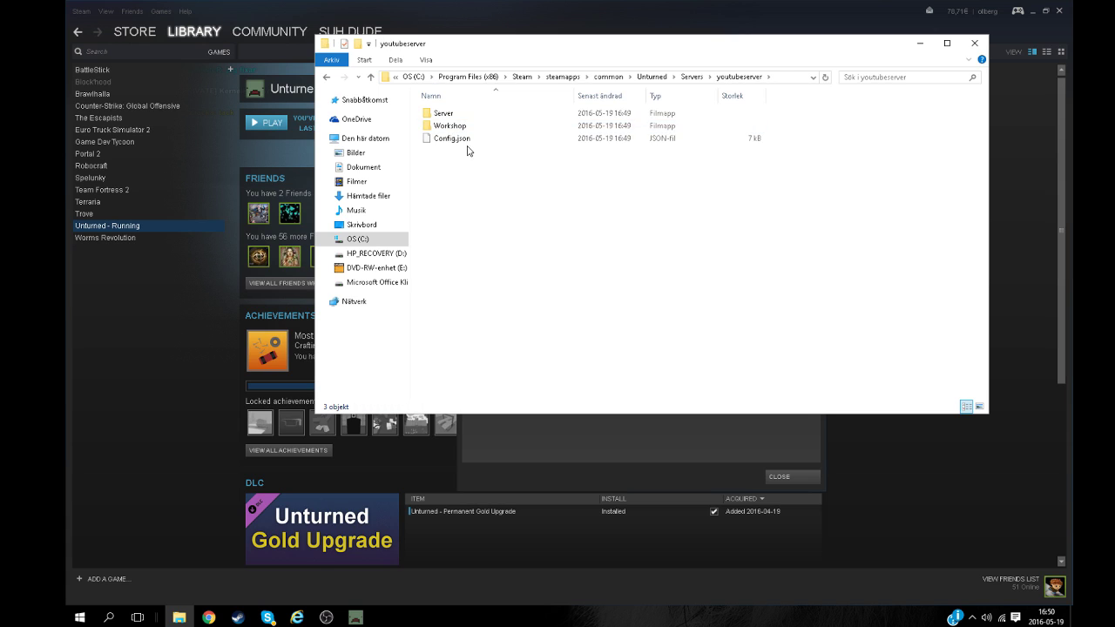
click(466, 114)
double_click(467, 114)
right_click(470, 115)
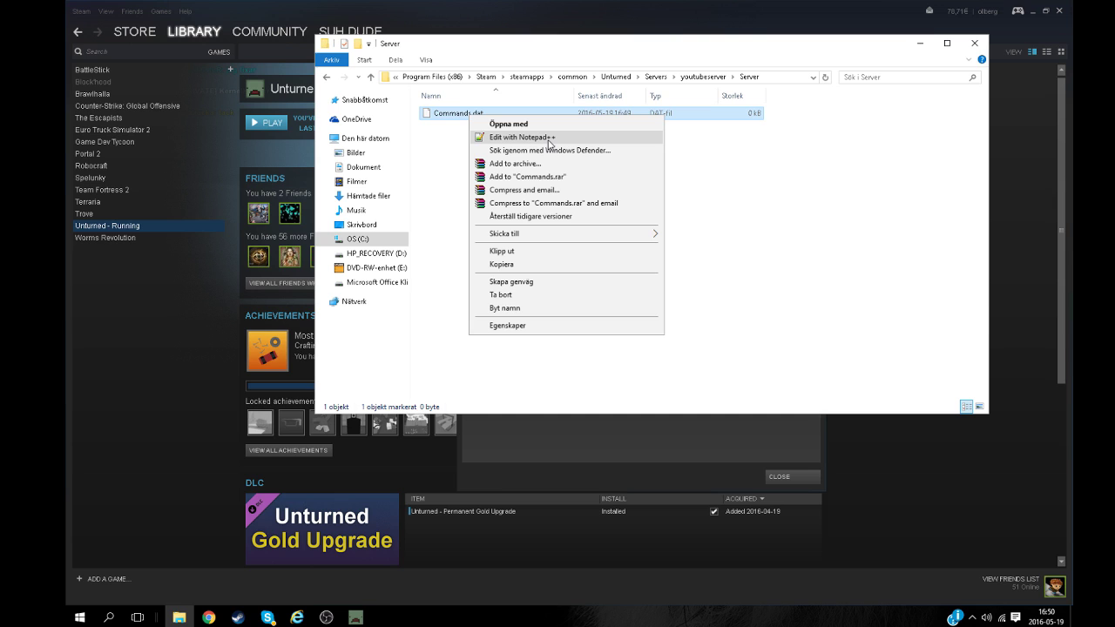
Write 'name Youtube server', 'port 27015' and 'cheats on' into Commands.dat and save.
click(550, 138)
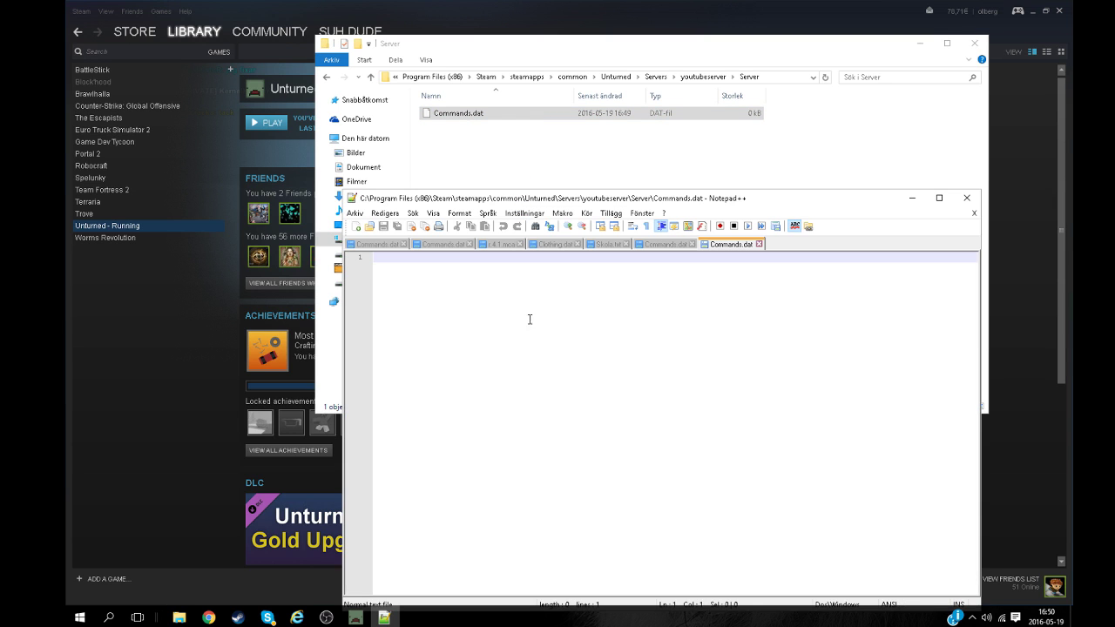
drag(554, 201, 539, 108)
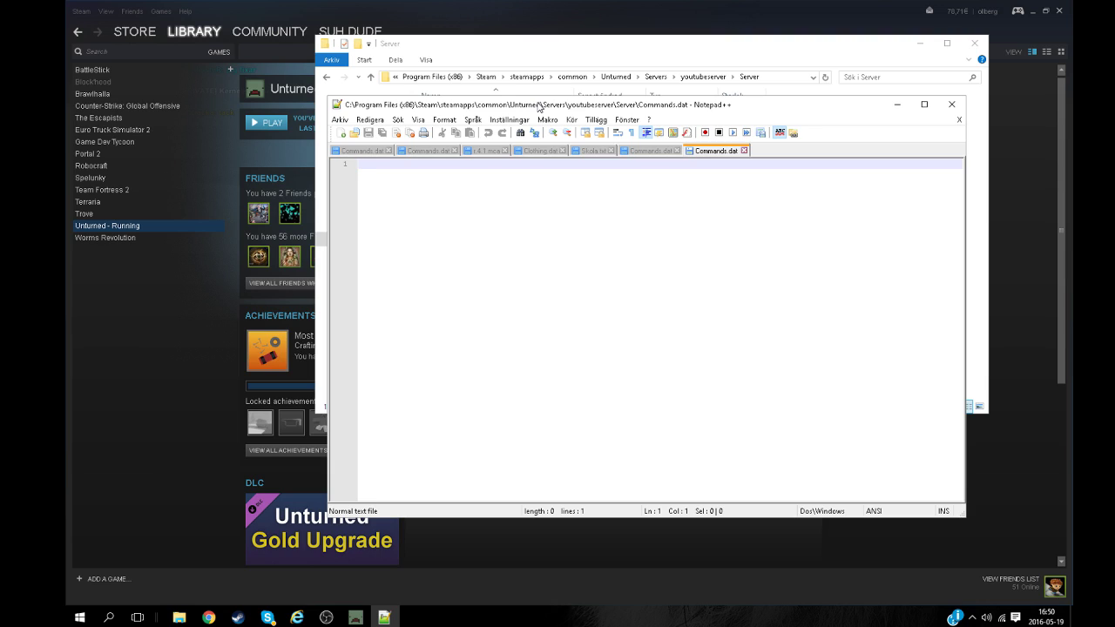
text(name )
text(fil)
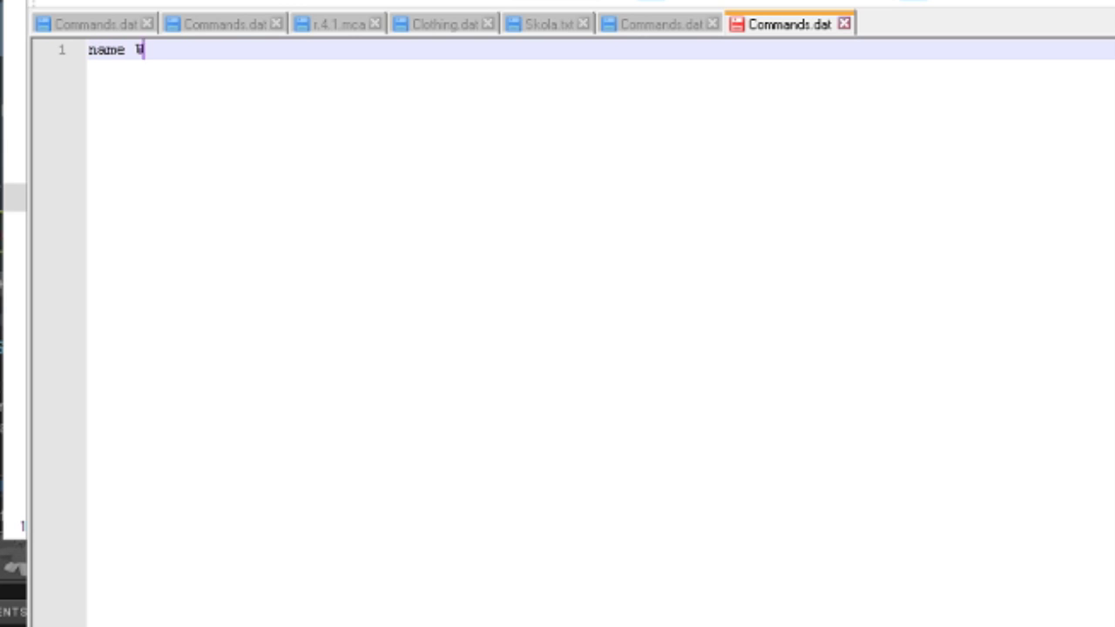
key(BackSpace)
key(BackSpace)
key(BackSpace)
text(Youtube)
text( server)
key(Return)
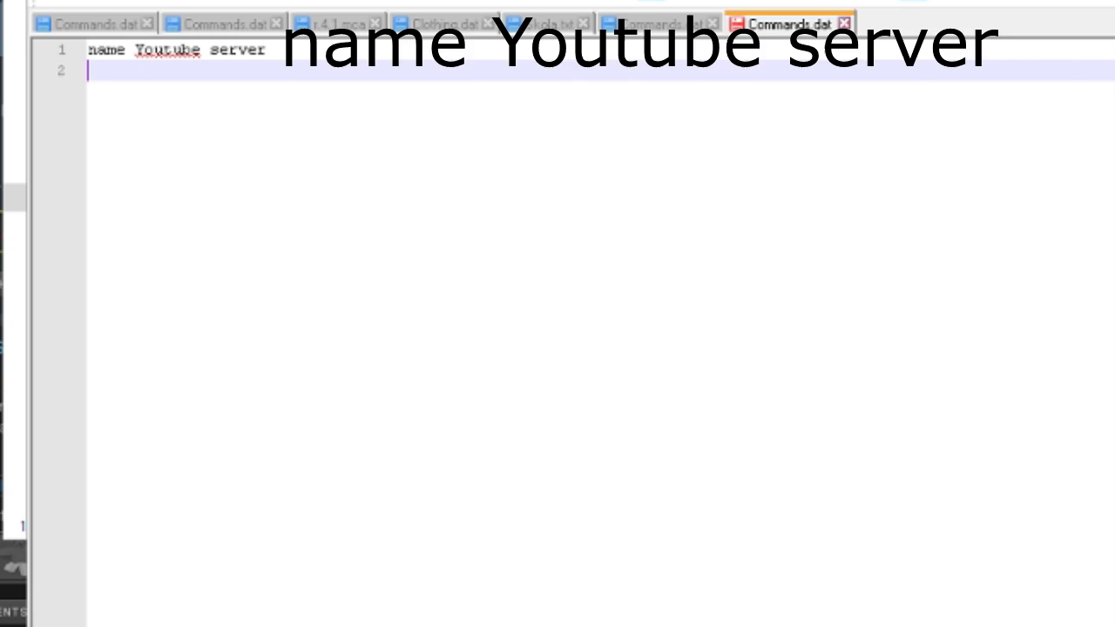
text(port )
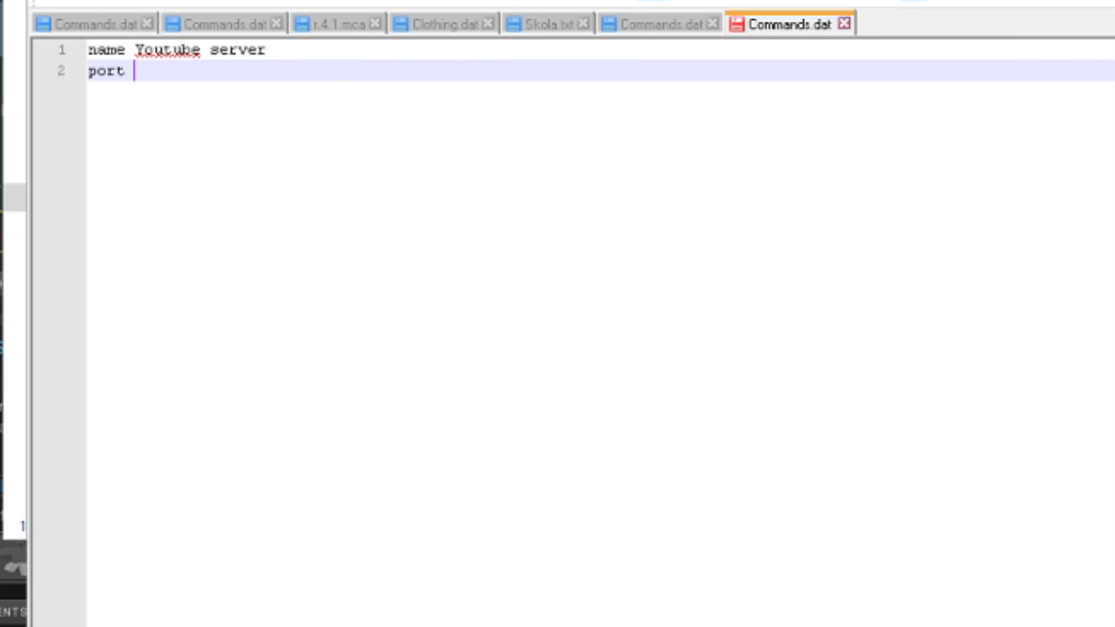
text(270)
text(15)
key(Return)
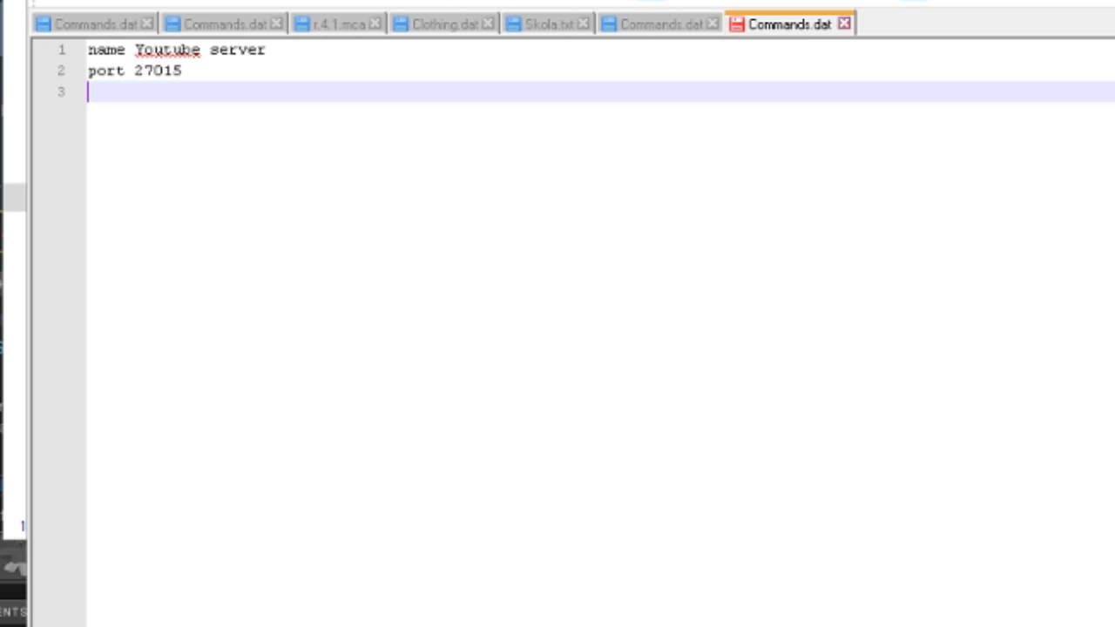
text(chta)
key(BackSpace)
key(BackSpace)
text(ea)
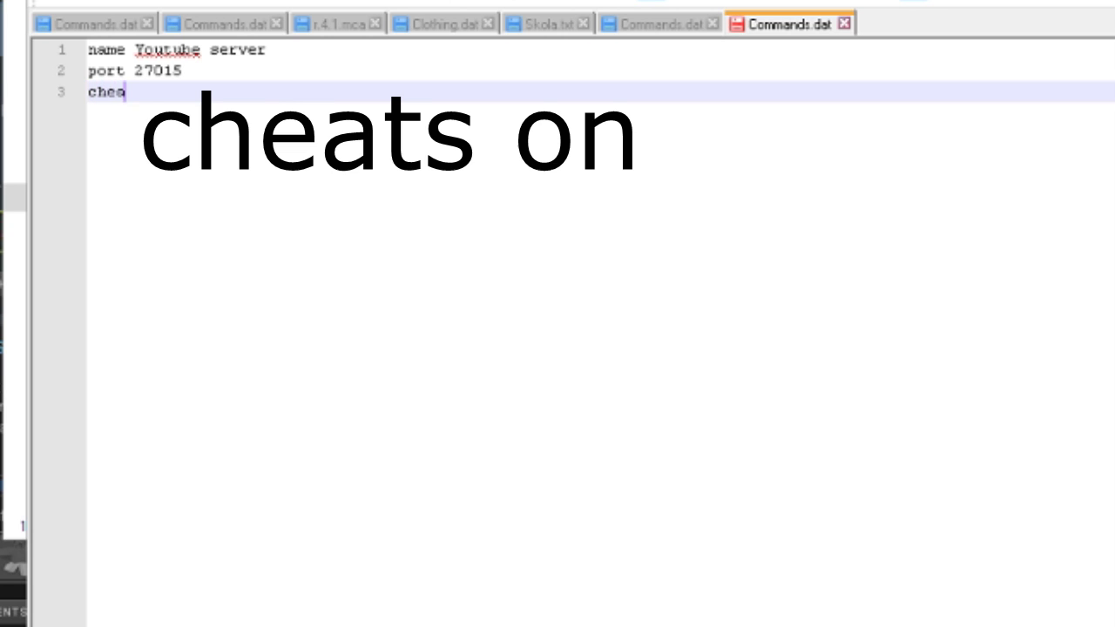
text(ts on)
key(ctrl+s)
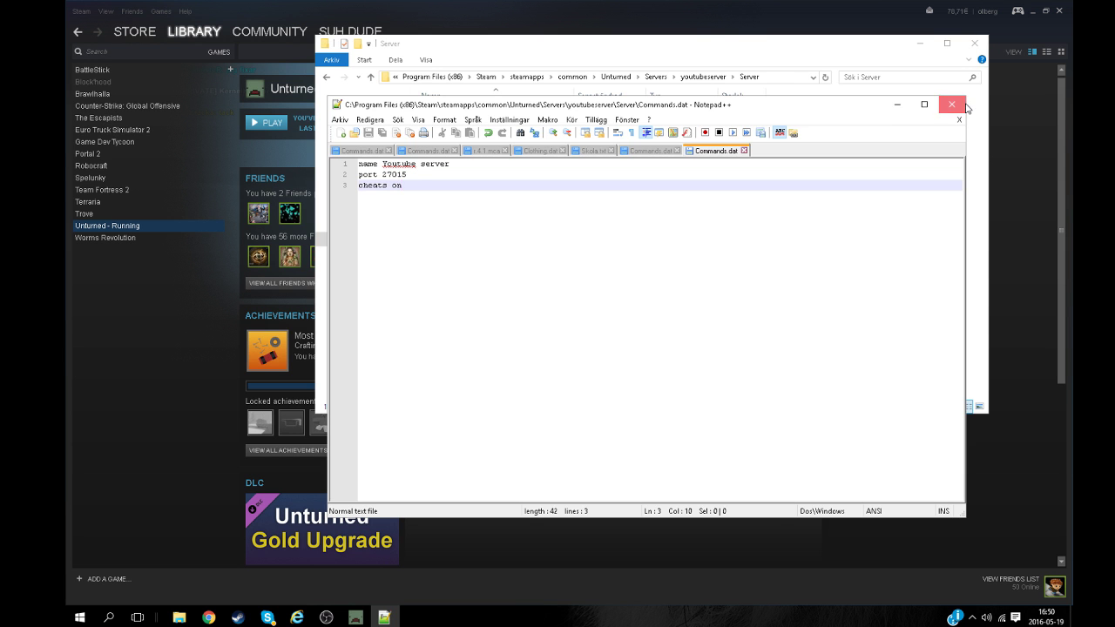
Close Notepad++, return to the Unturned folder and launch the server shortcut.
click(977, 105)
click(328, 78)
click(329, 77)
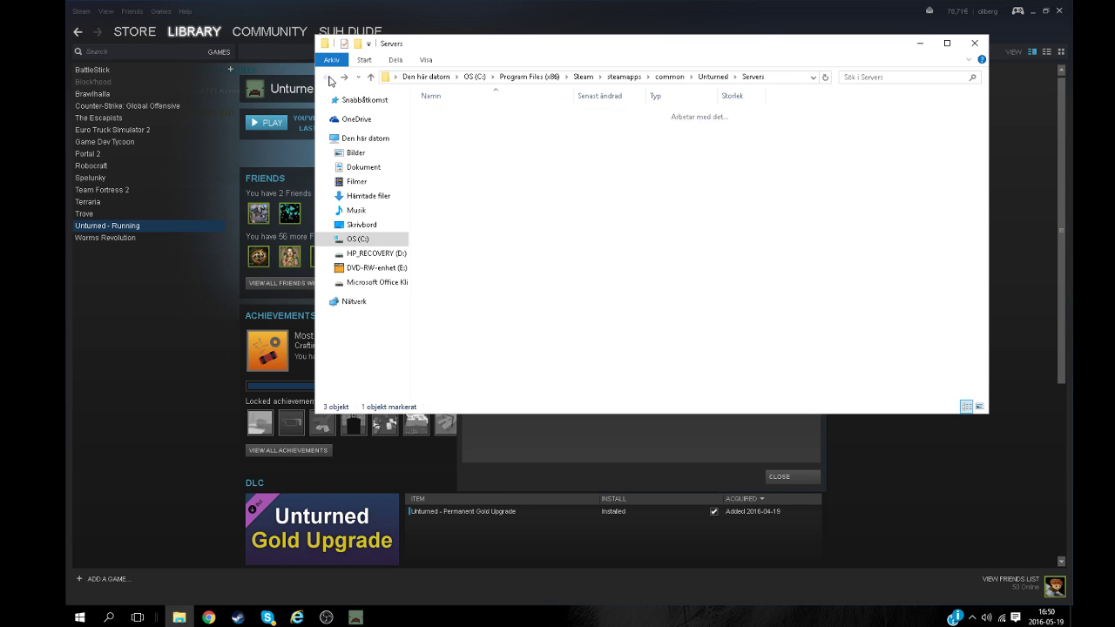
click(330, 79)
double_click(460, 316)
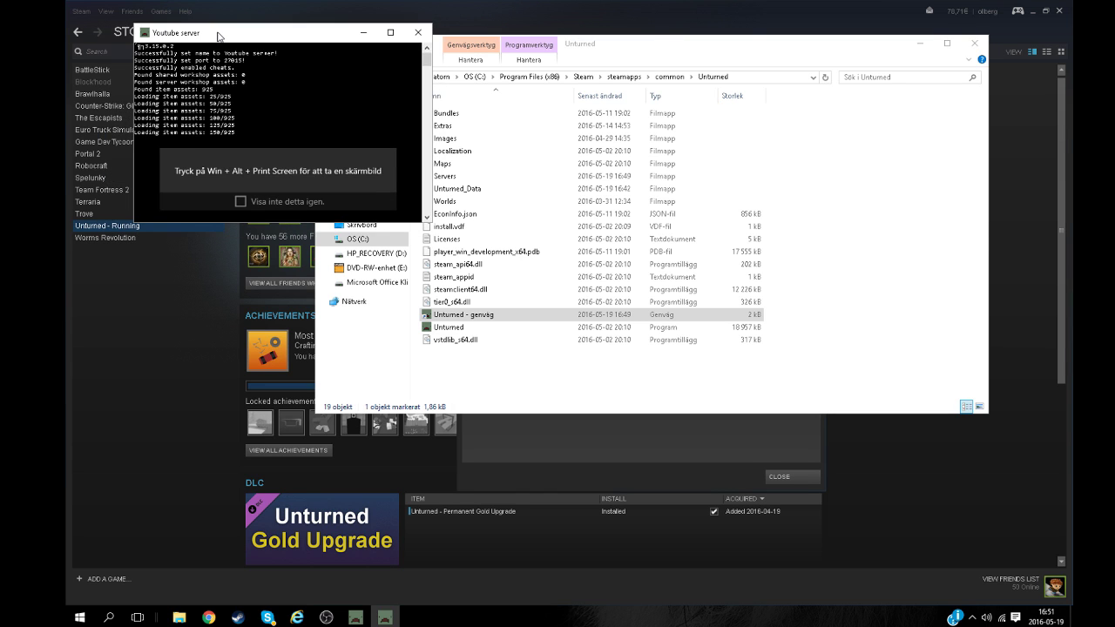
Move the Youtube server console aside and bring the Unturned game window back up.
mouse_move(194, 48)
mouse_down()
mouse_move(192, 30)
mouse_move(209, 28)
mouse_move(197, 31)
mouse_up()
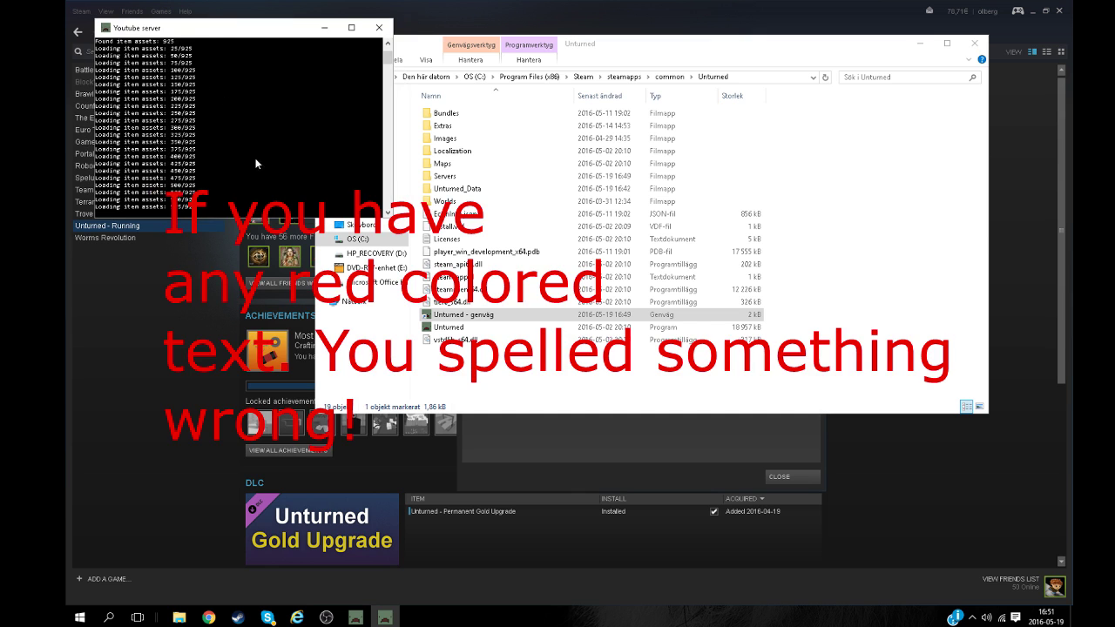
click(351, 620)
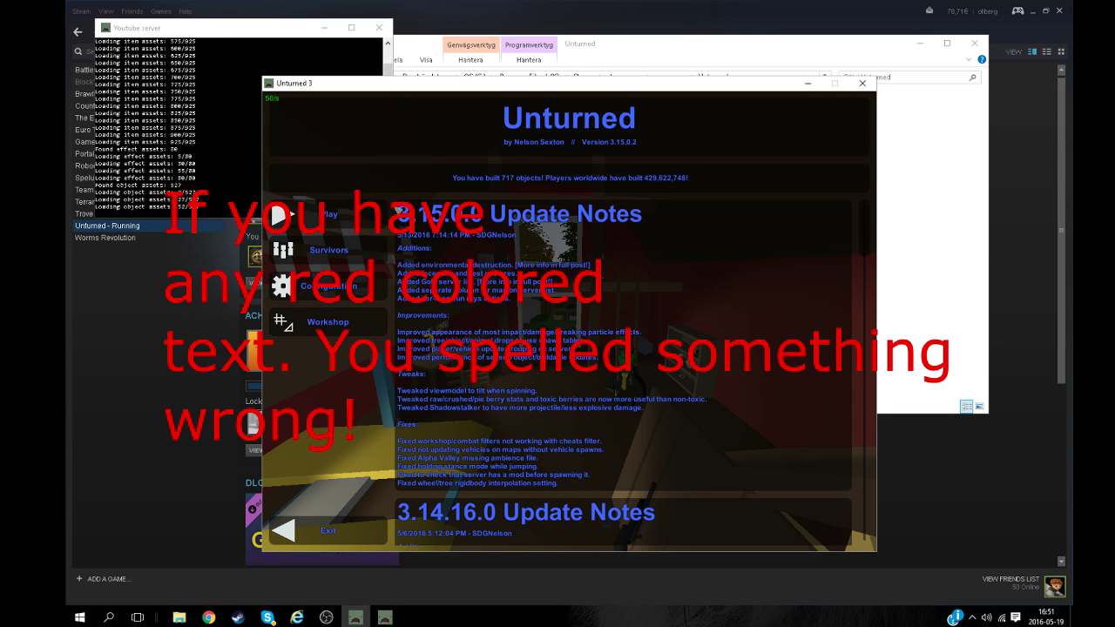
click(809, 84)
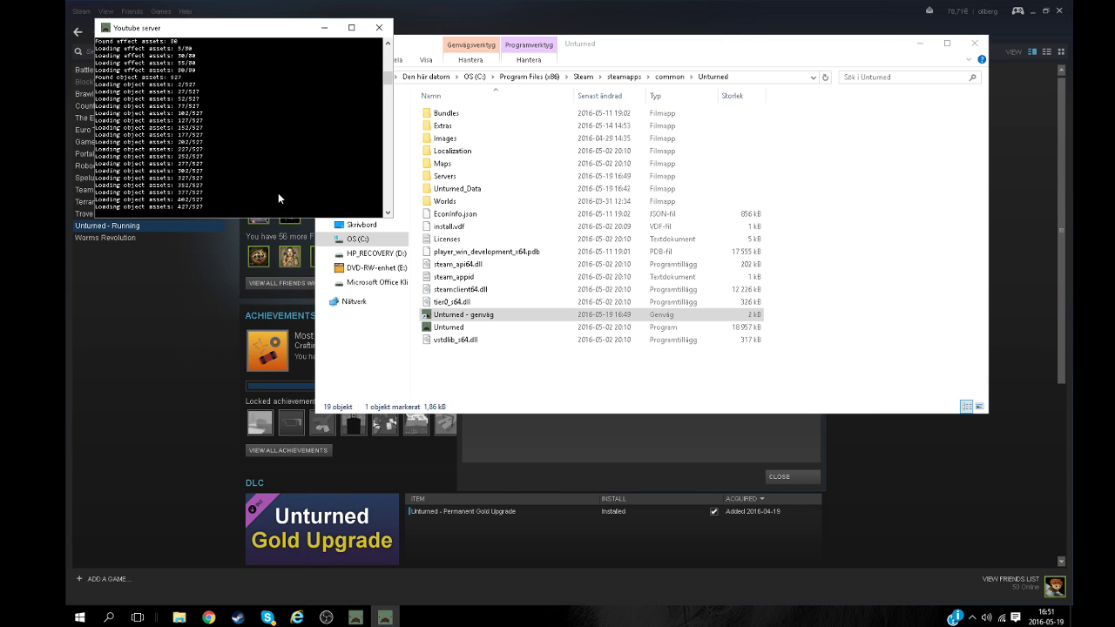
click(363, 619)
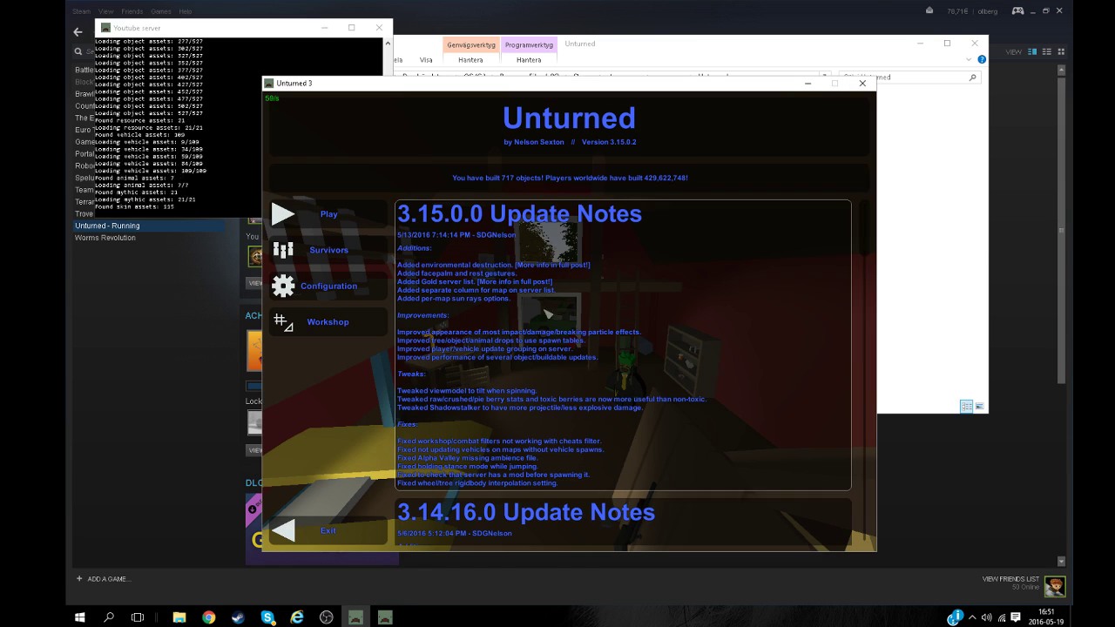
Open Play > Servers, list LAN servers and join the Youtube server.
click(329, 214)
click(569, 322)
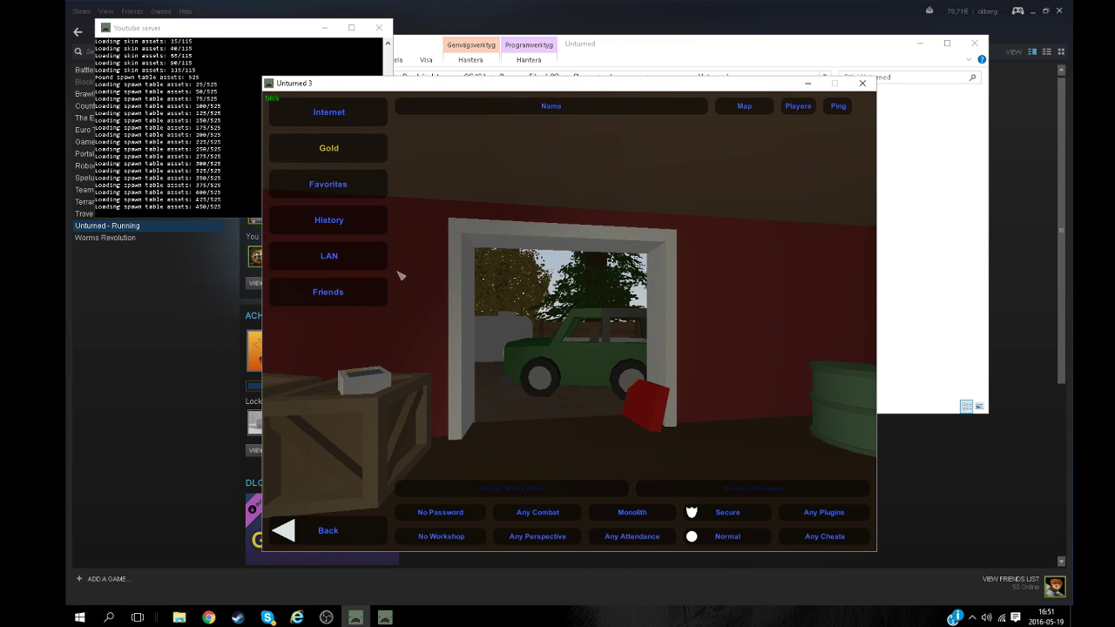
click(344, 252)
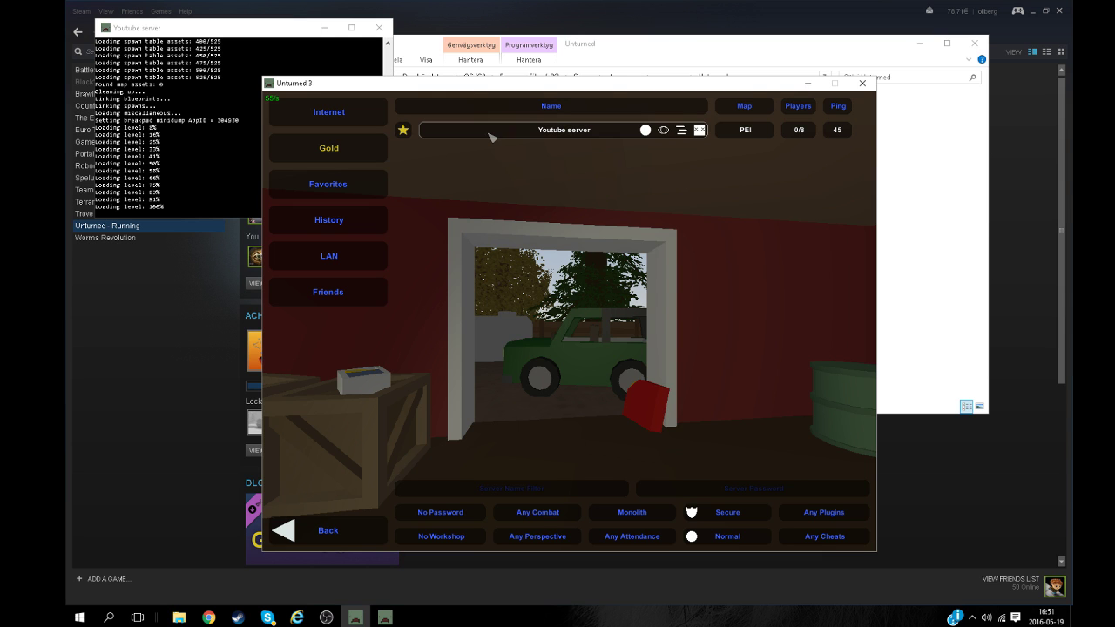
click(493, 137)
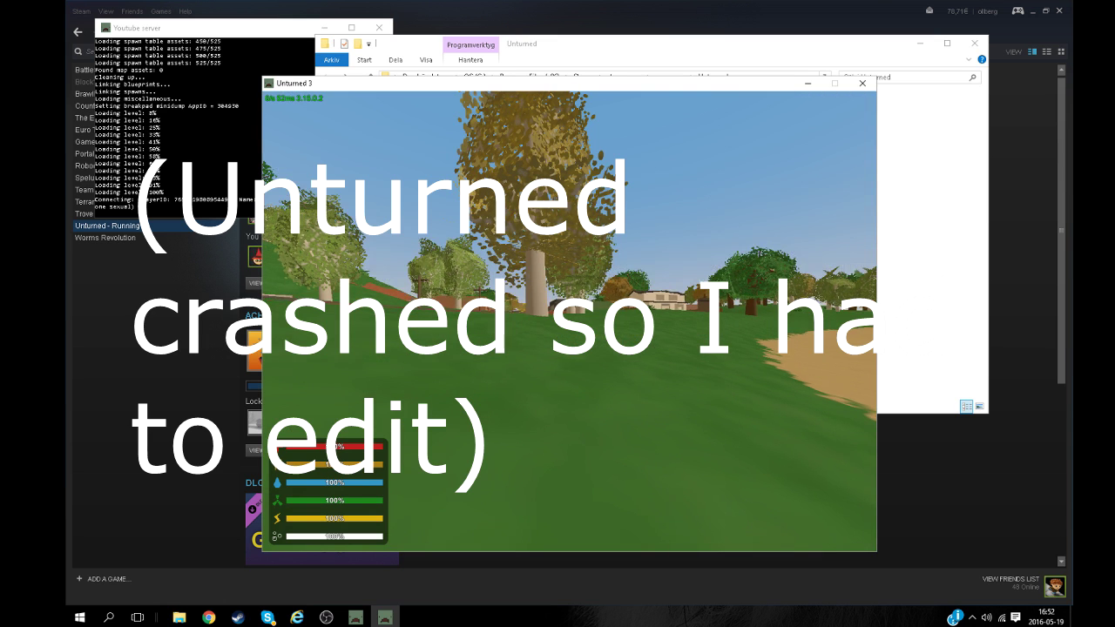
mouse_move(568, 321)
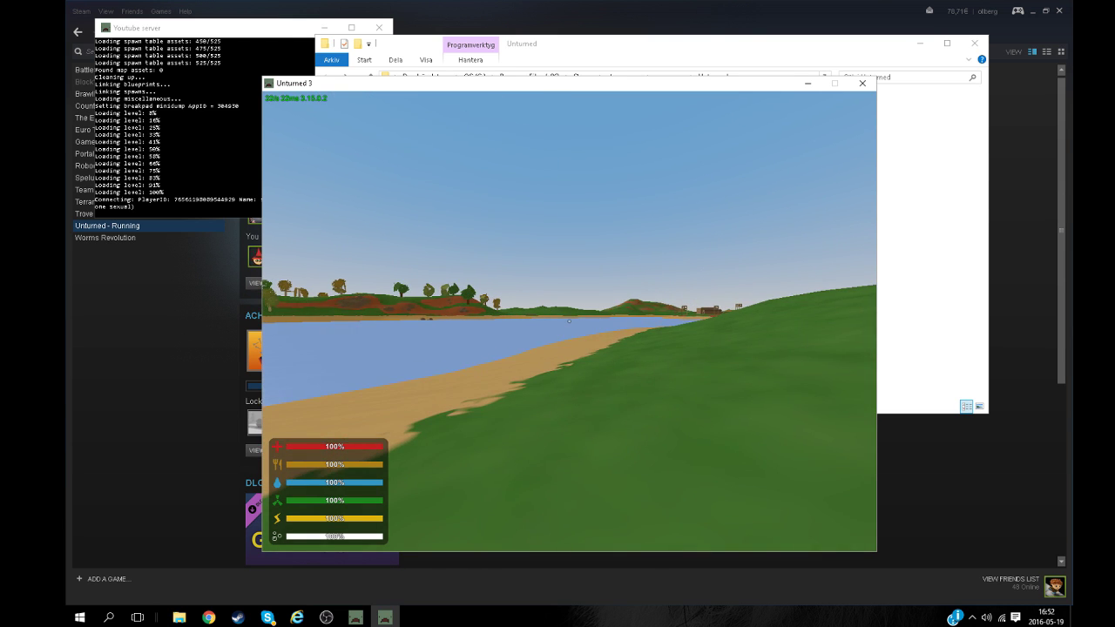
Pause the game, maximize the server console and run 'admin' with the player's character name.
key(Escape)
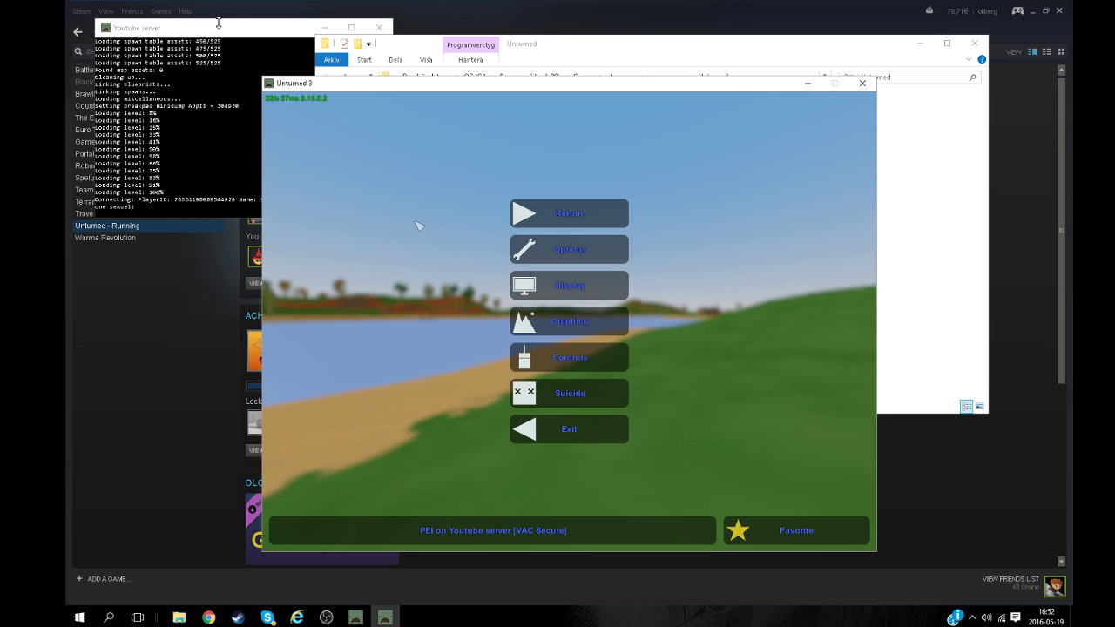
click(266, 36)
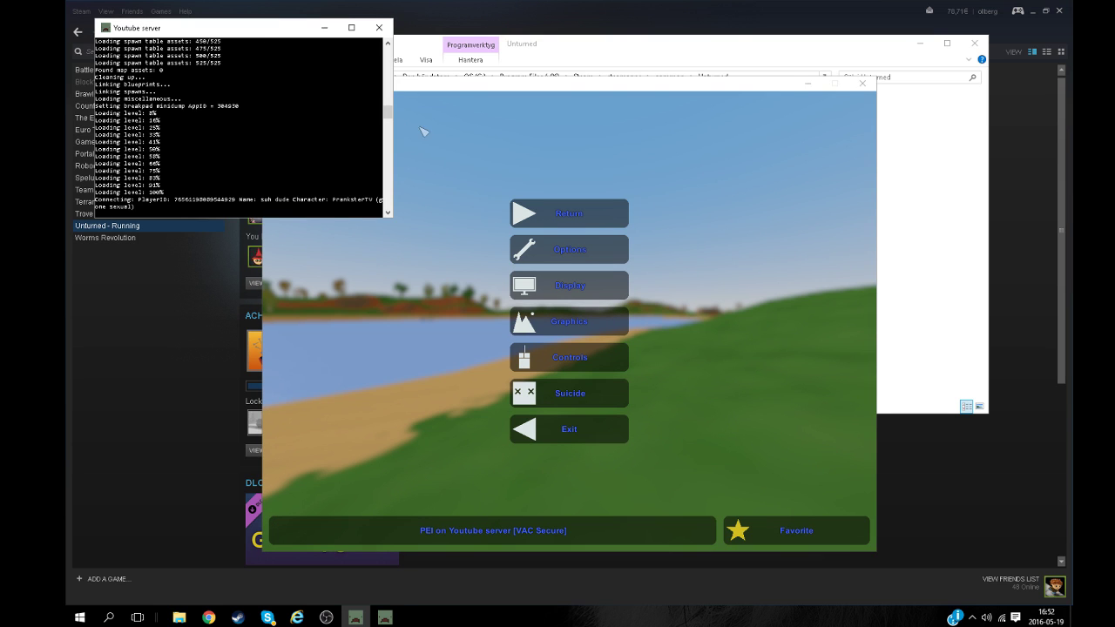
click(351, 27)
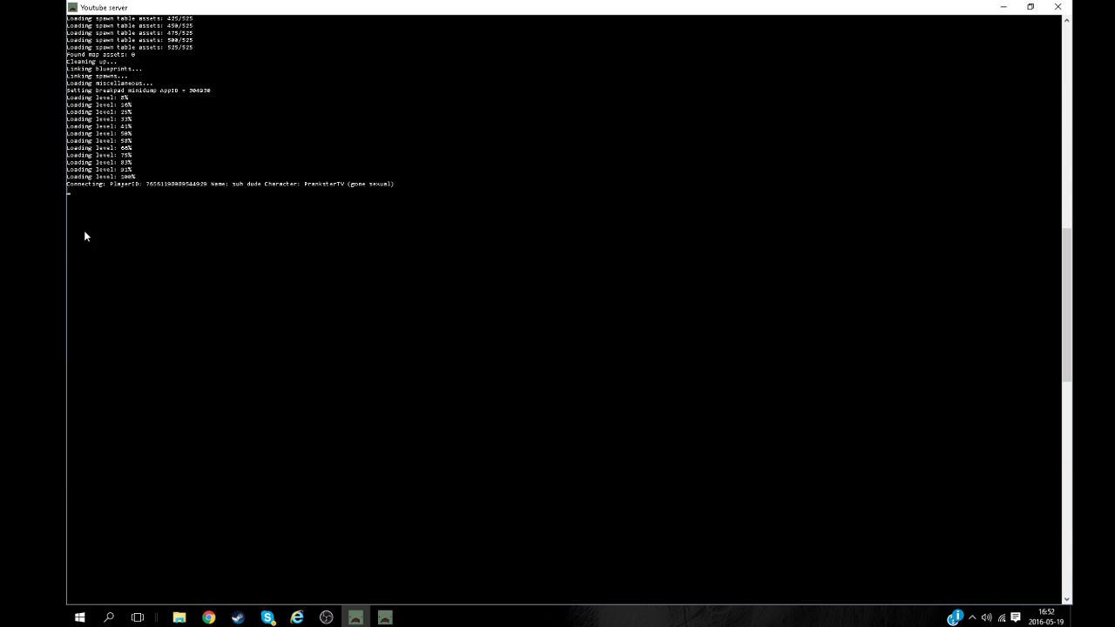
text(admin)
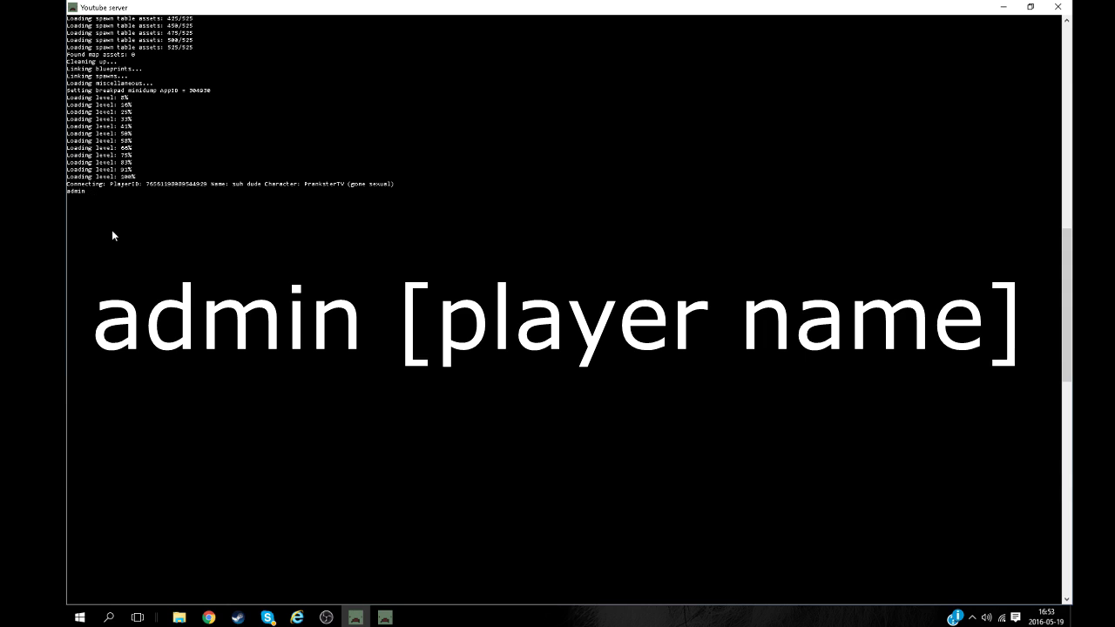
text( PranksterTV)
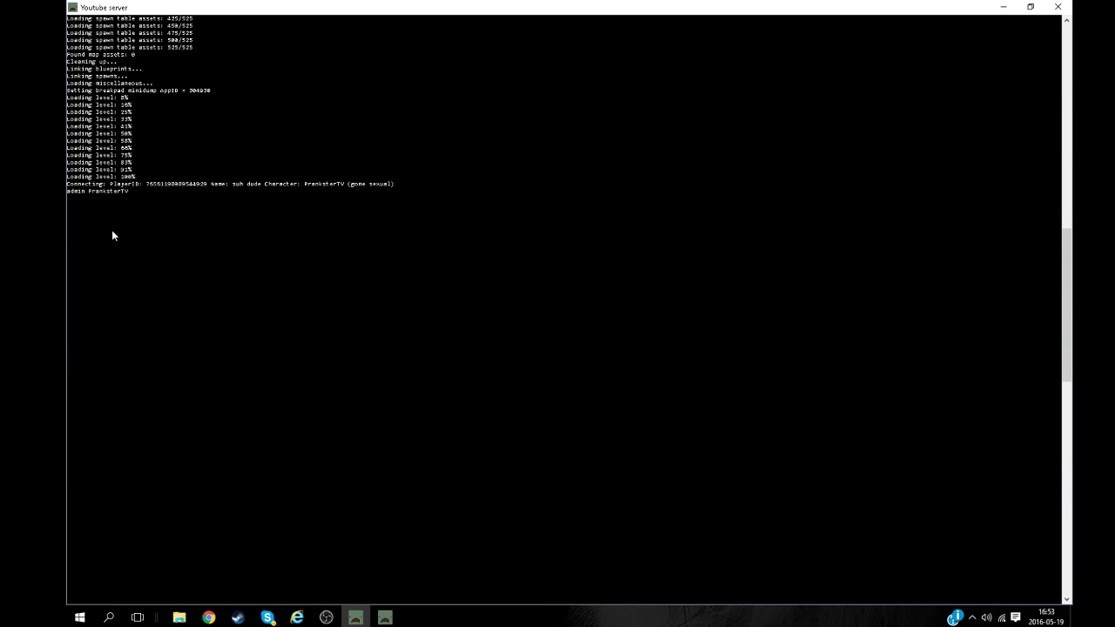
key(Return)
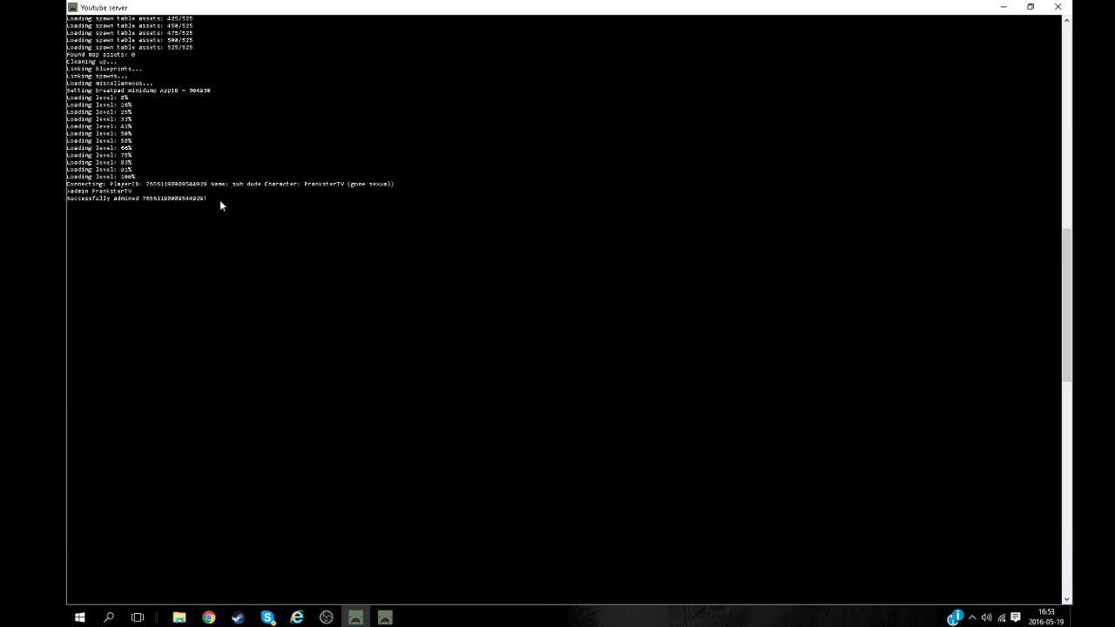
click(385, 617)
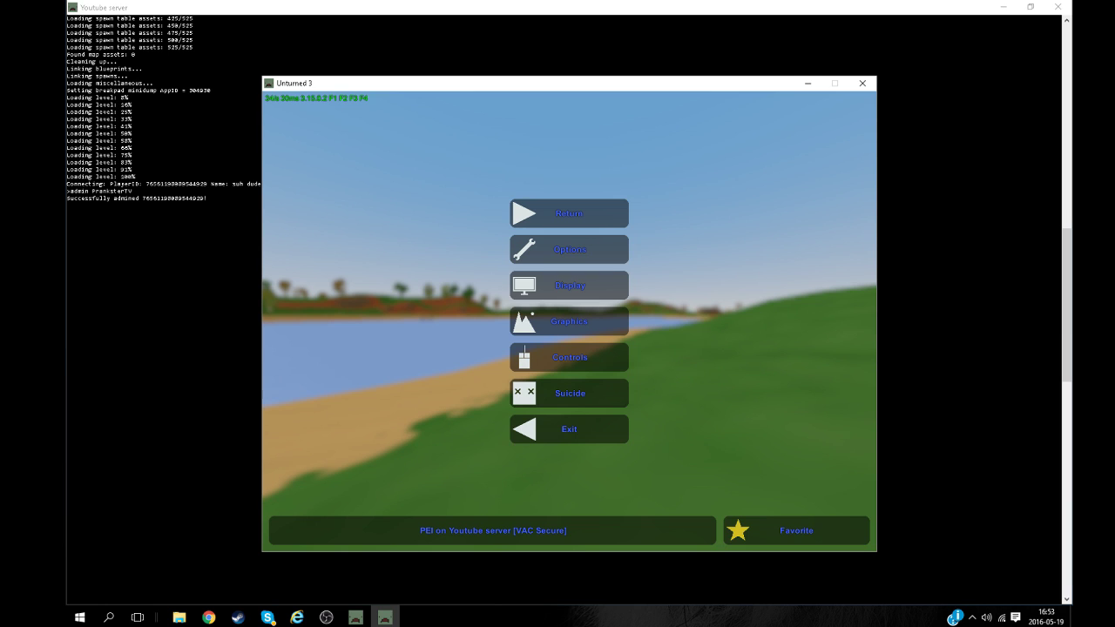
click(570, 215)
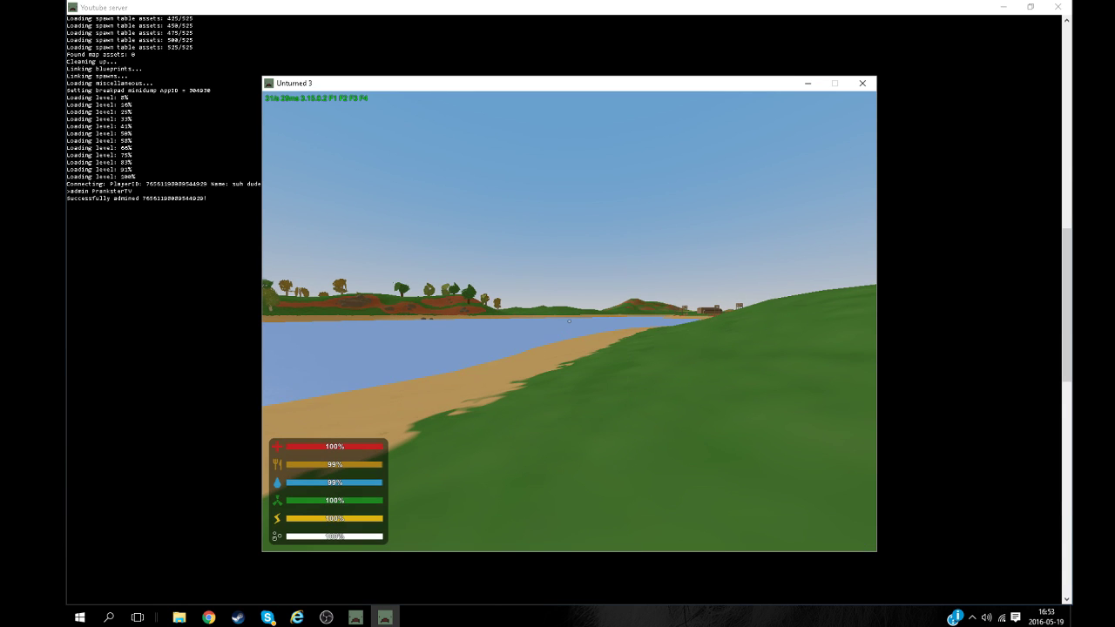
key(m)
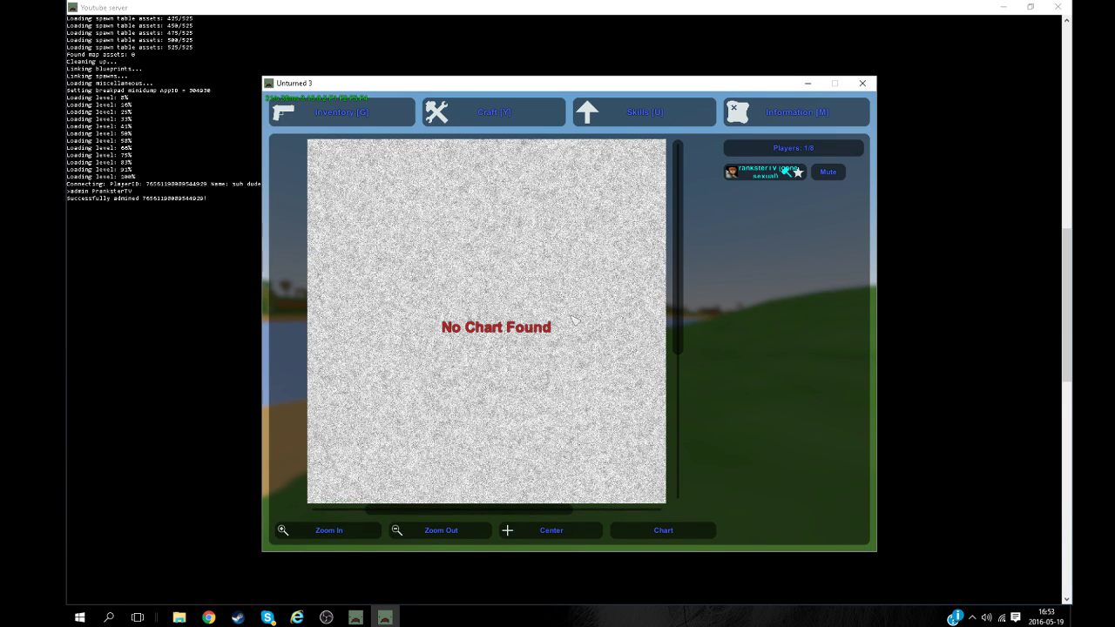
key(m)
key(j)
text(@vehicle 92)
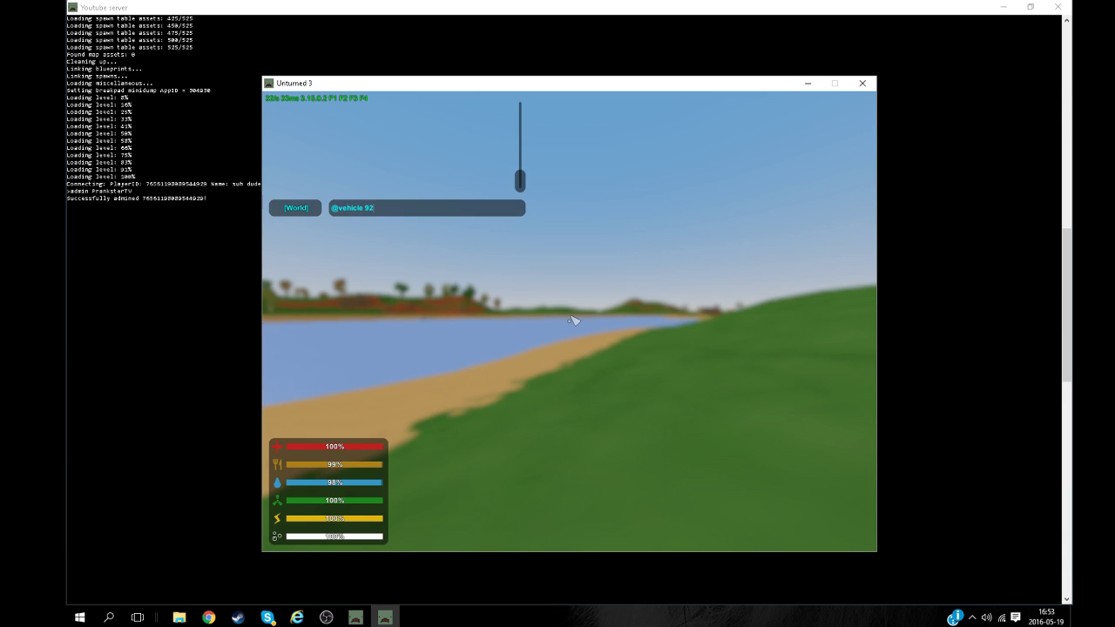
key(Return)
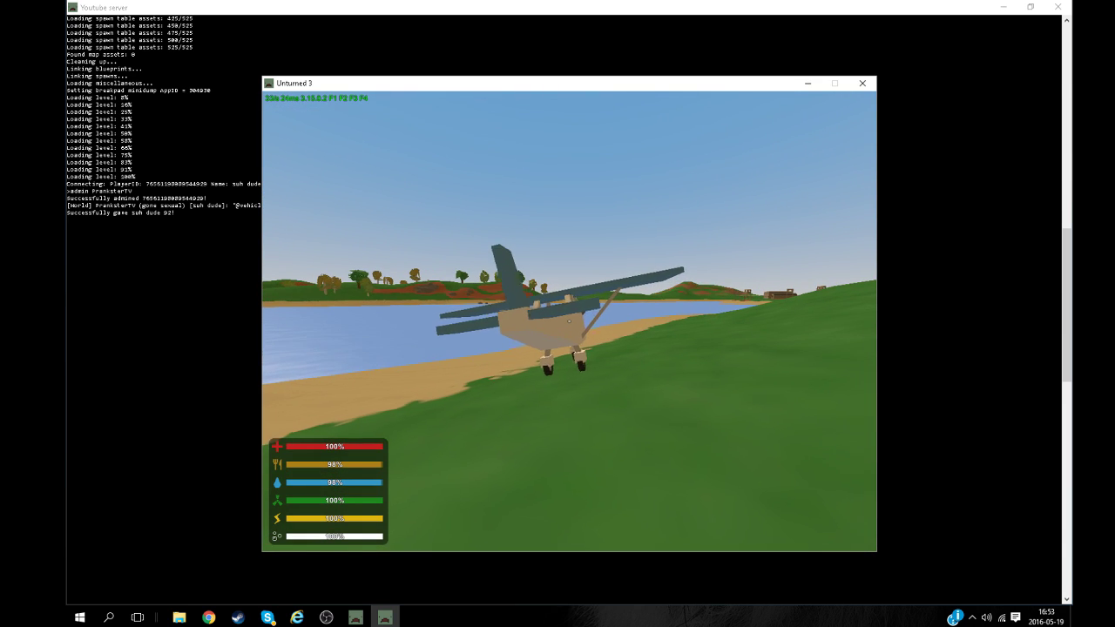
Walk up to the plane, exit the server and bring the server console forward.
key(w)
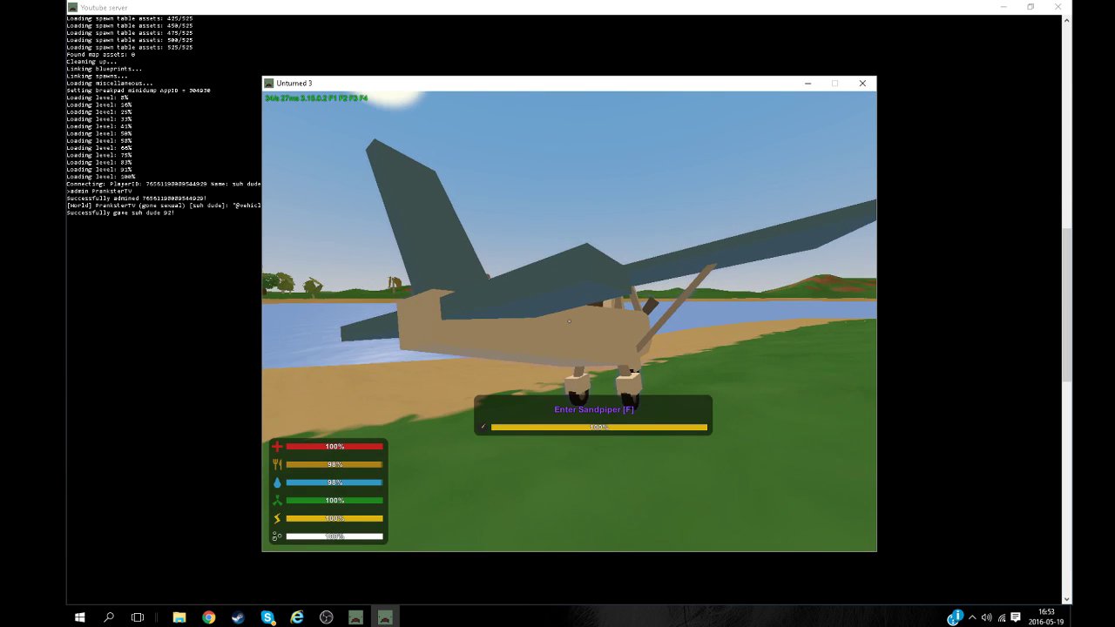
key(Escape)
click(559, 440)
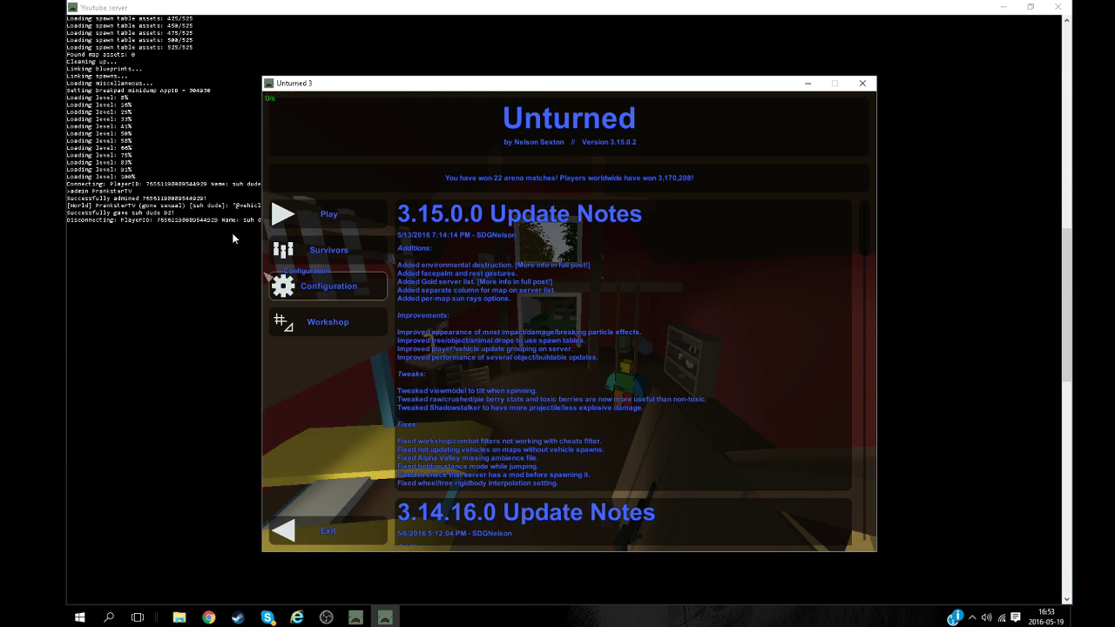
click(218, 220)
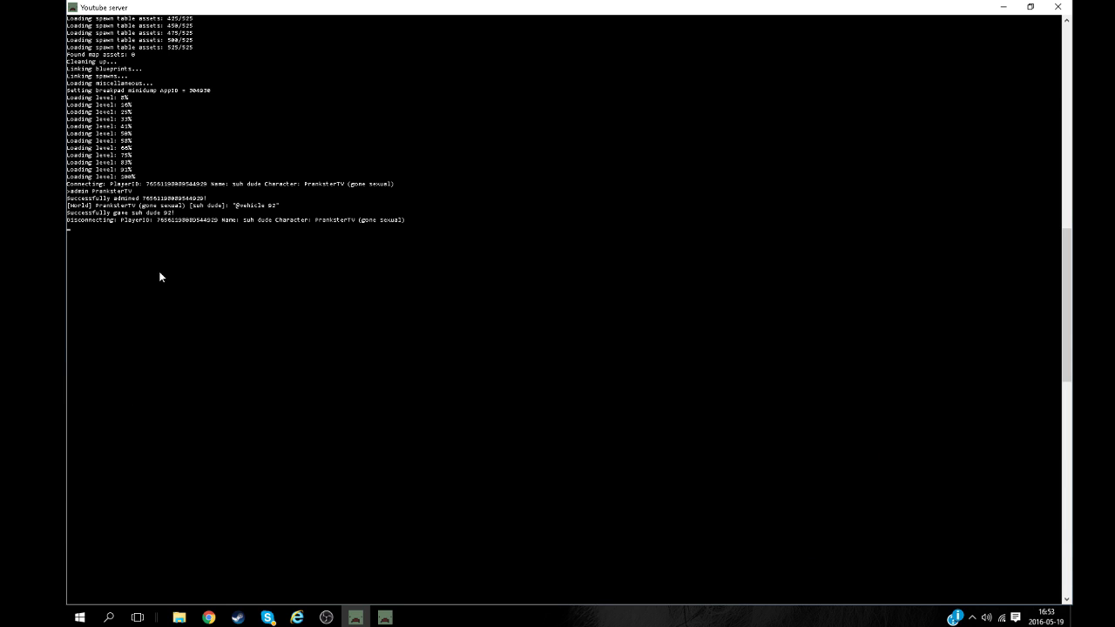
Shrink the console, return the game to its main menu, then refocus the server console.
click(1031, 7)
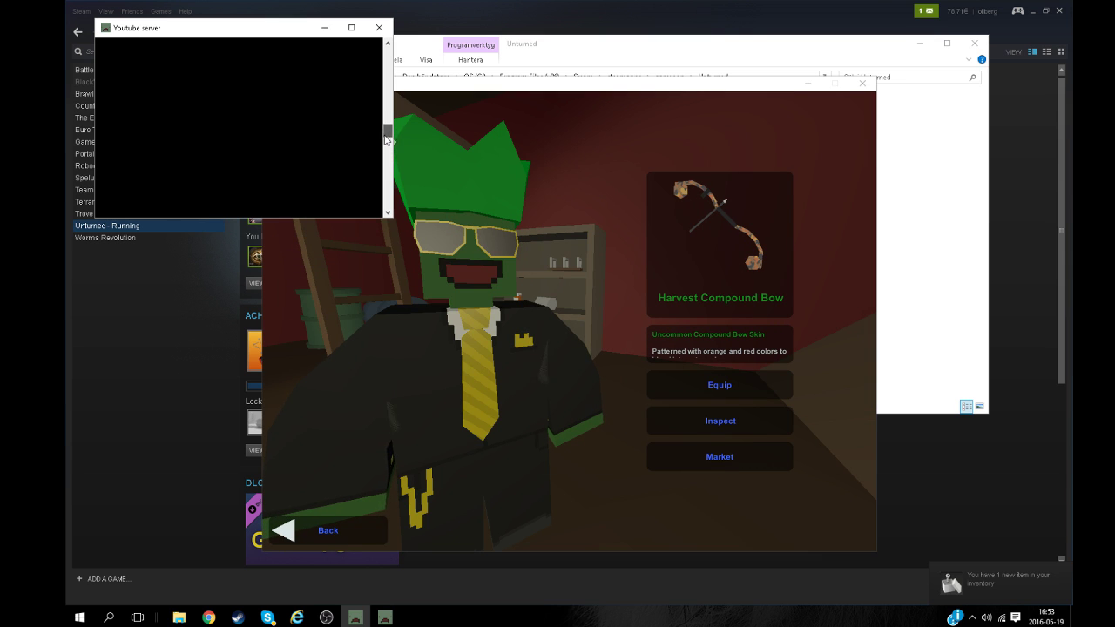
click(375, 530)
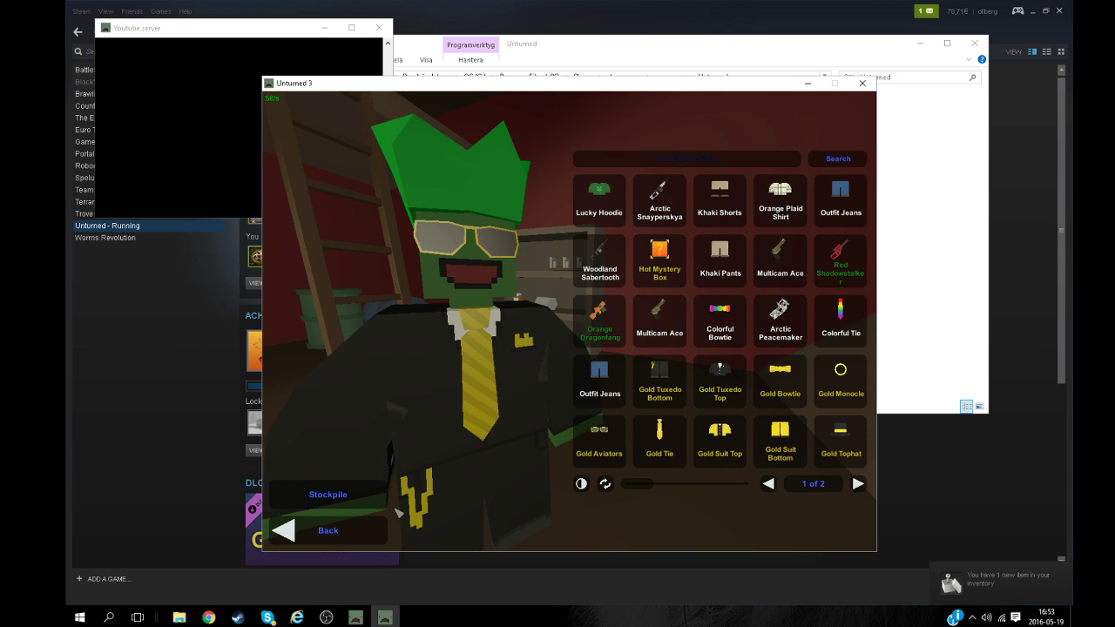
click(296, 531)
click(568, 394)
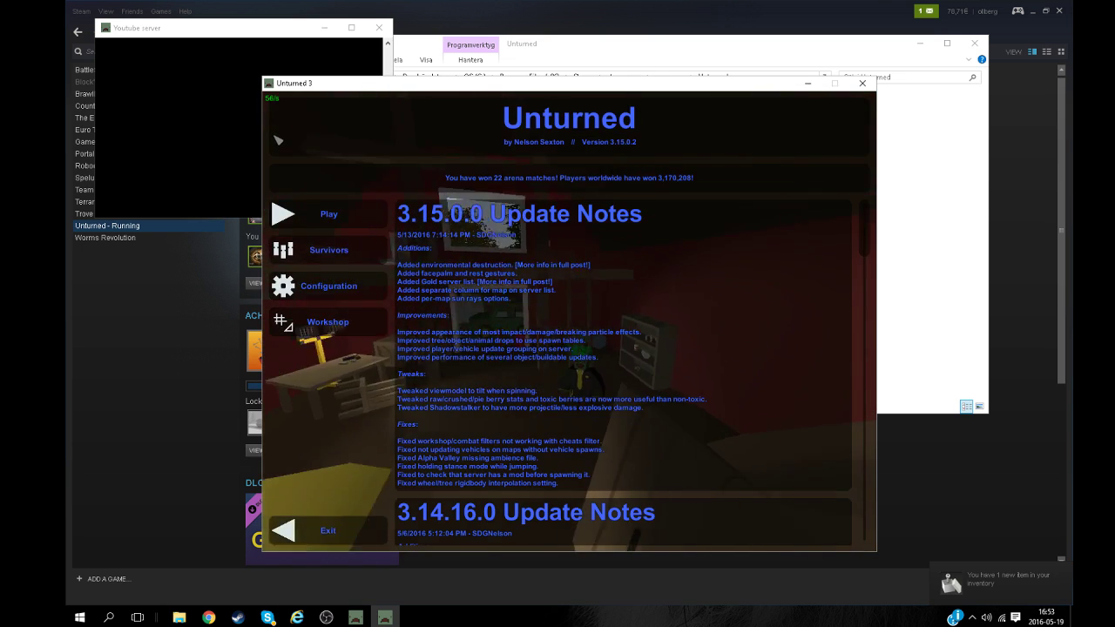
click(189, 164)
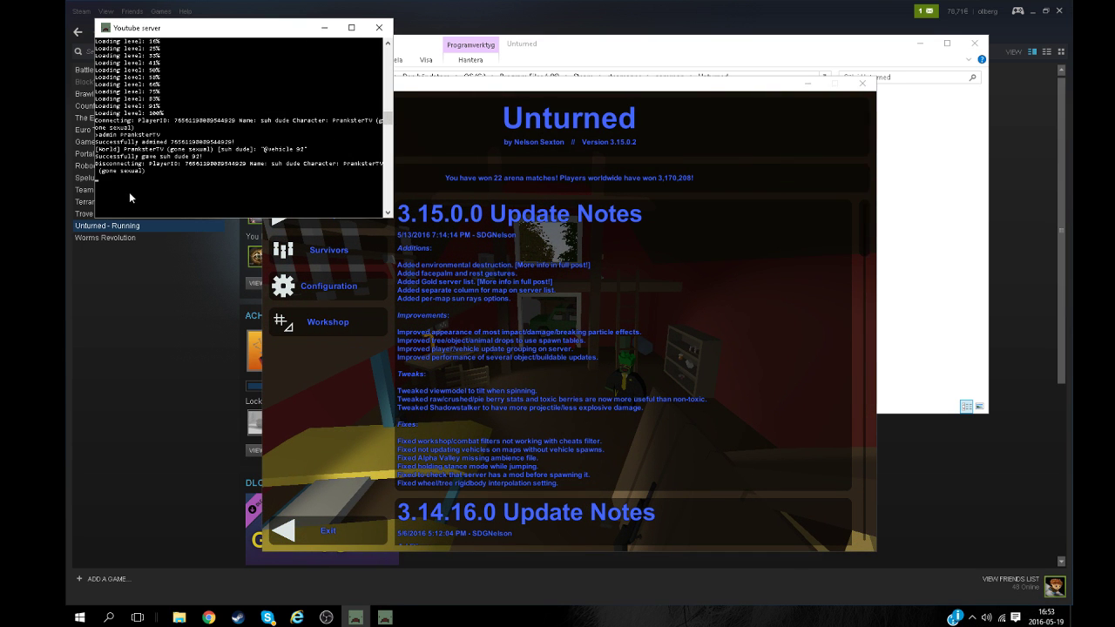
Run save and then shutdown in the server console, then open the game's Exit options.
text(save)
key(Return)
text(n)
key(Return)
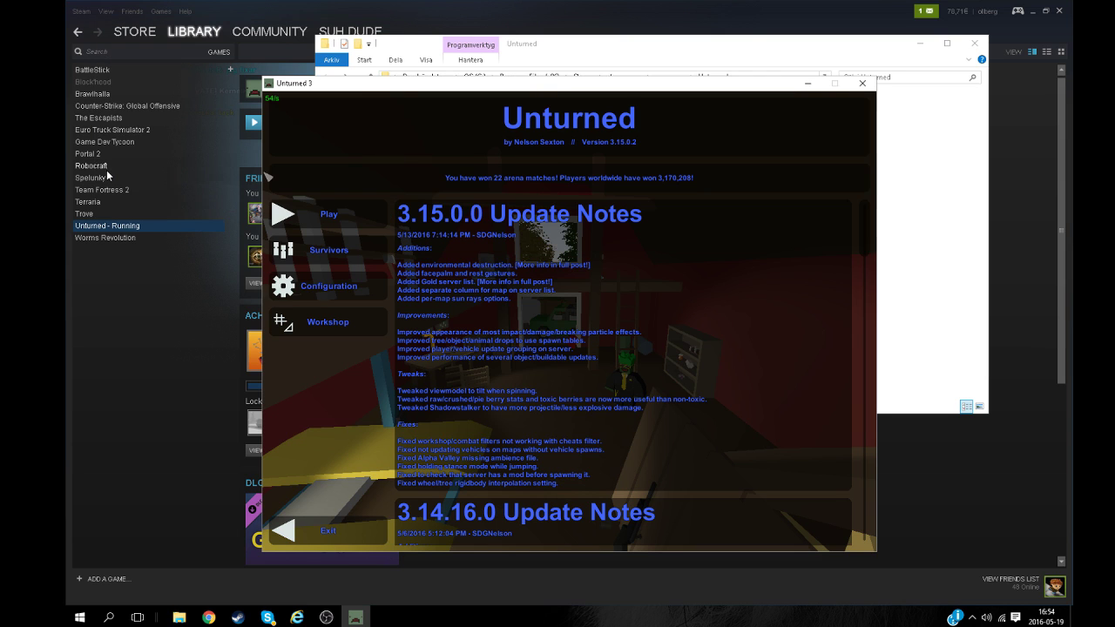
click(371, 521)
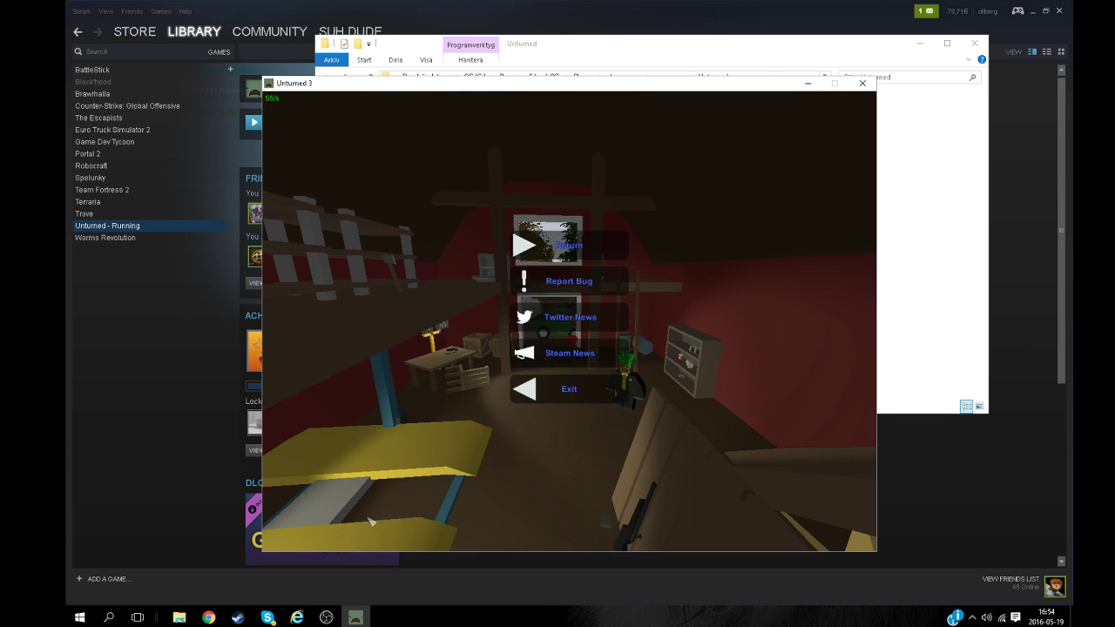
Quit Unturned and inspect the player's .dat files under youtubeserver's Players folder.
click(513, 390)
click(441, 178)
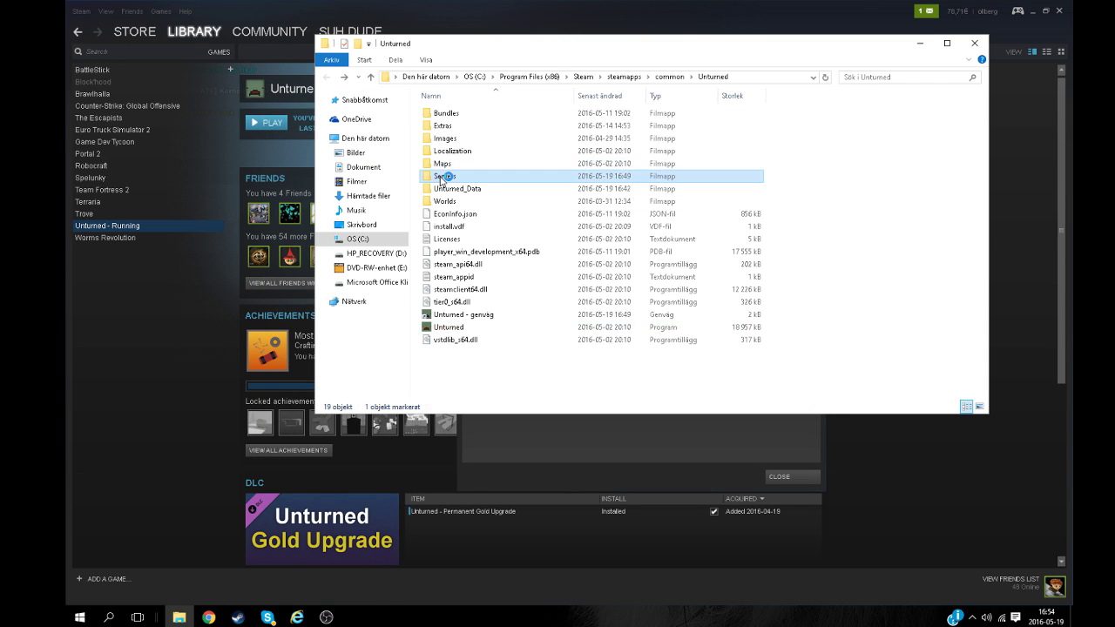
double_click(441, 177)
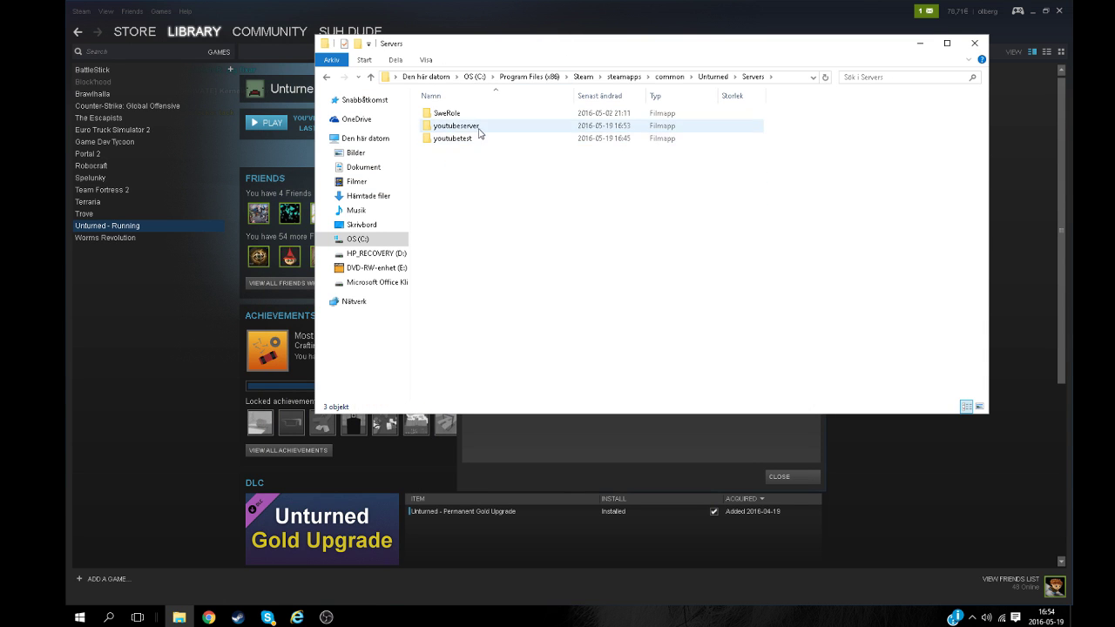
double_click(478, 131)
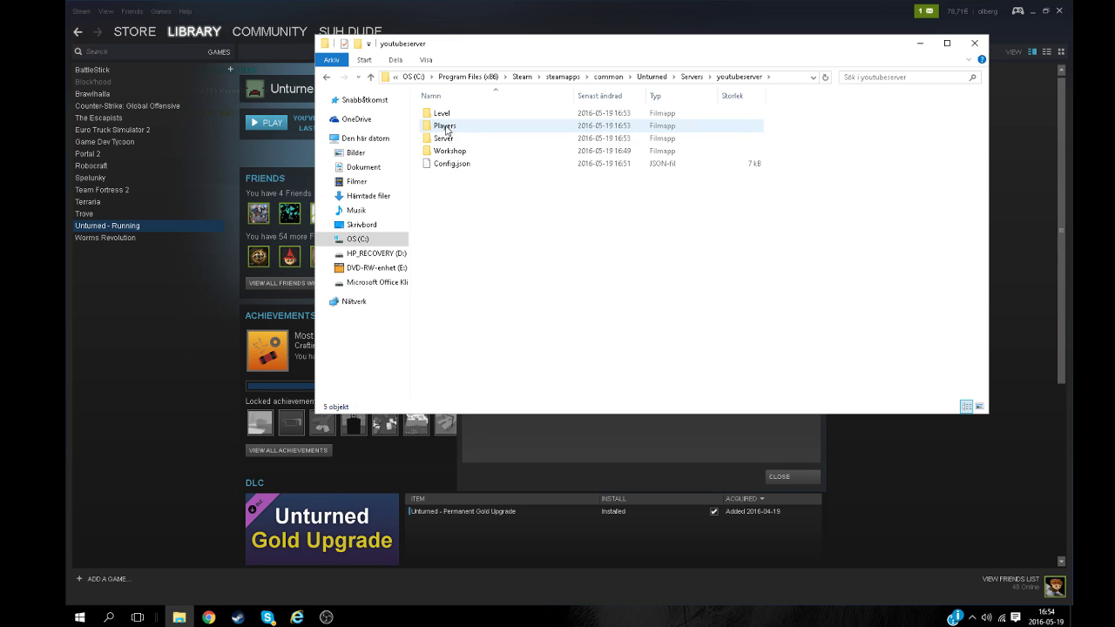
double_click(459, 132)
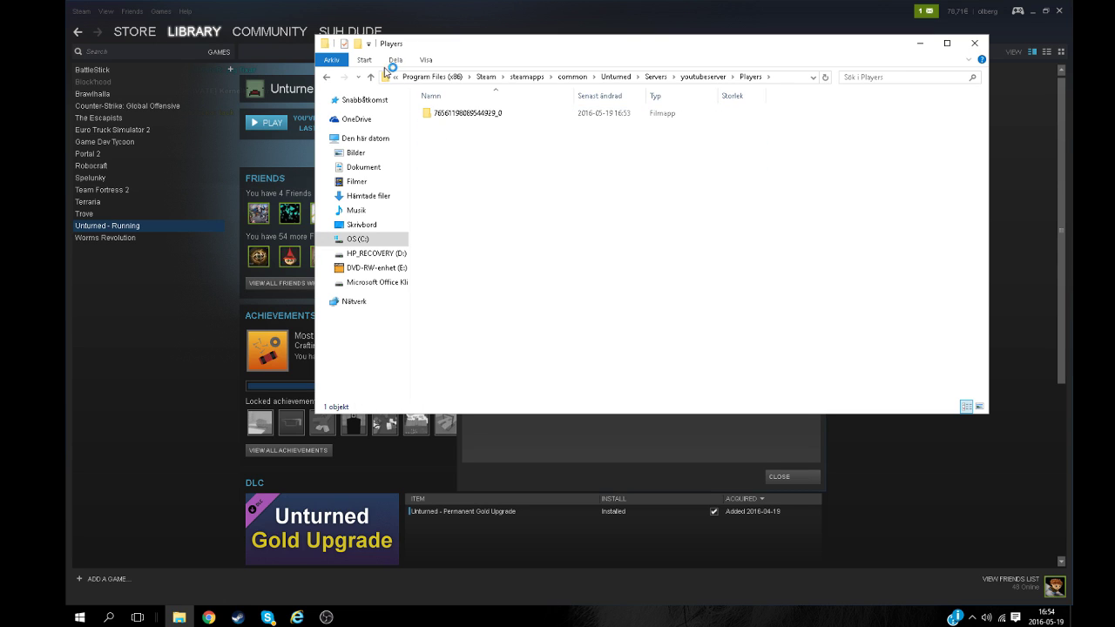
double_click(451, 113)
click(441, 115)
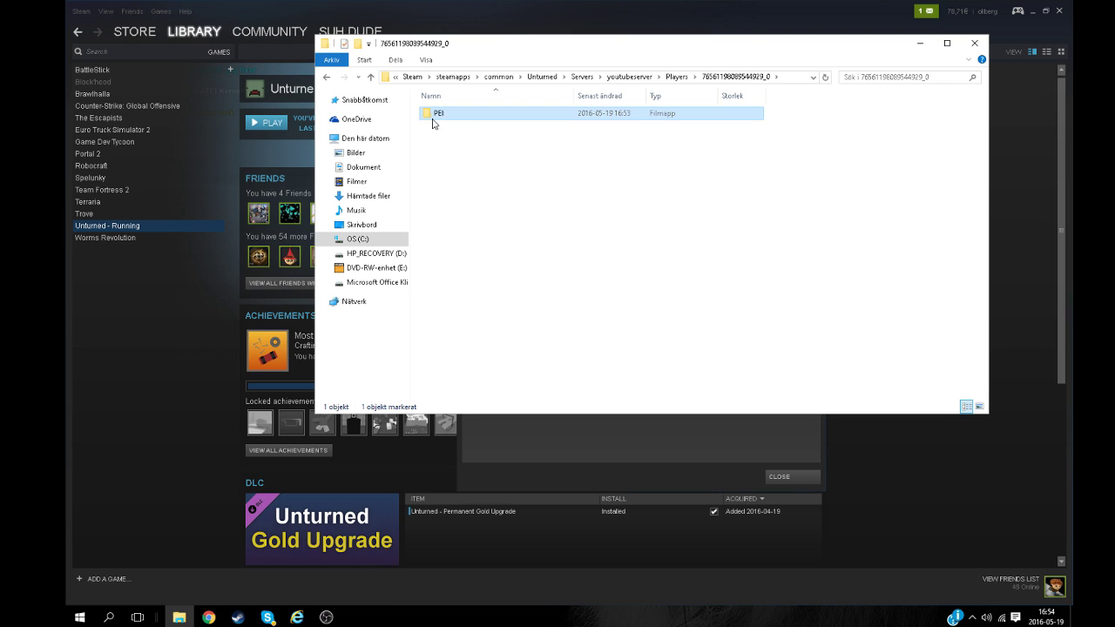
double_click(473, 117)
click(476, 114)
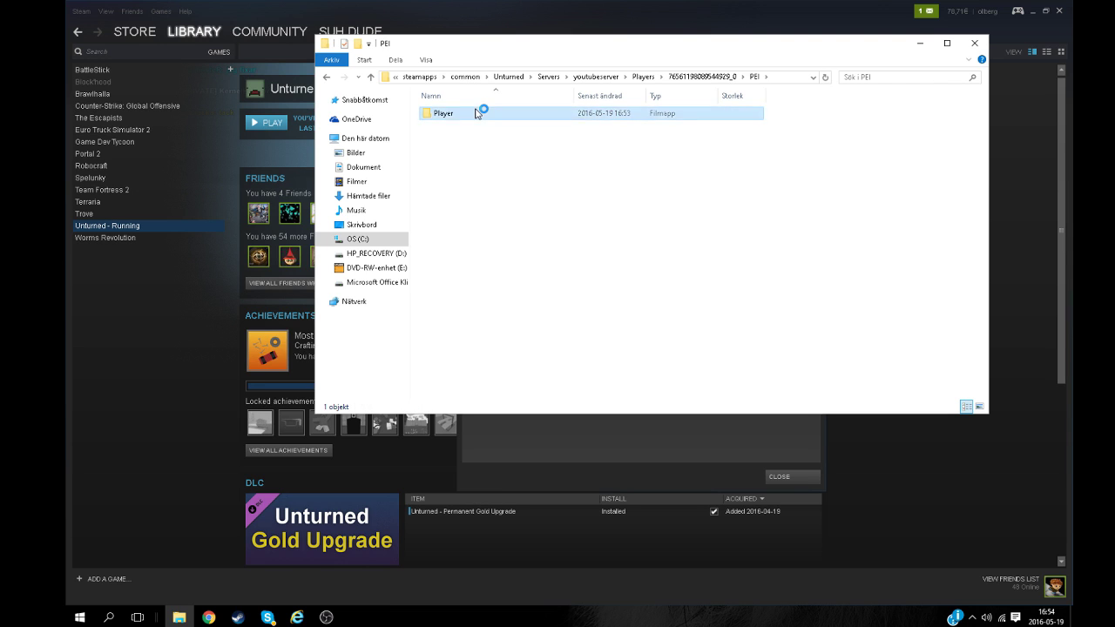
double_click(476, 114)
mouse_move(464, 167)
mouse_down()
mouse_move(460, 98)
mouse_move(473, 252)
mouse_move(549, 254)
mouse_up()
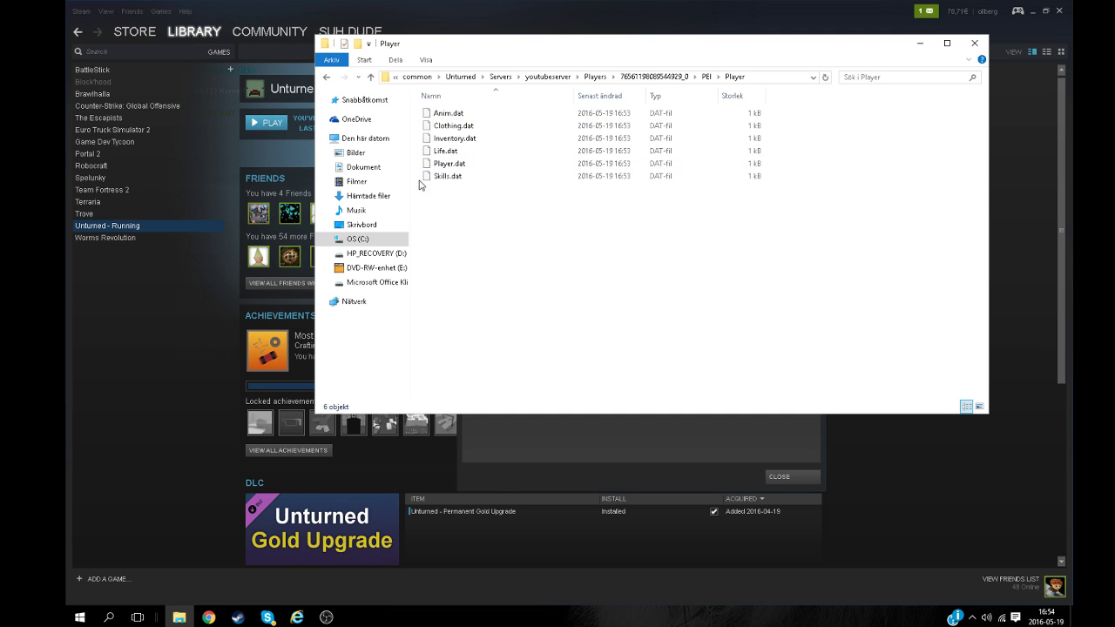
Go back up to the youtubeserver folder and open its Server folder.
click(330, 79)
click(331, 80)
click(330, 79)
click(330, 80)
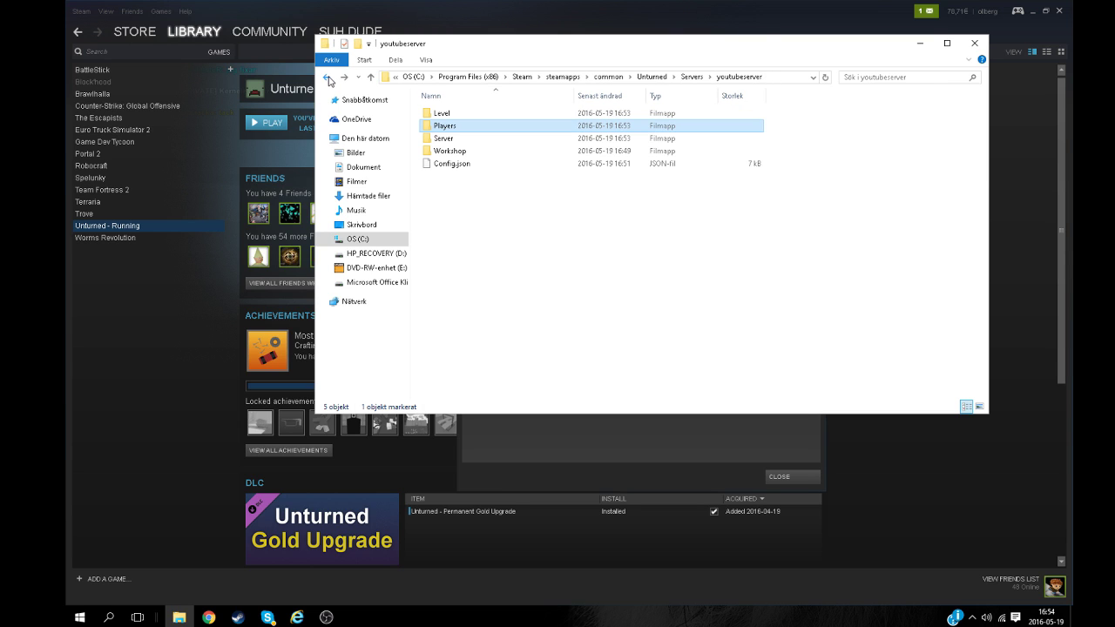
click(459, 141)
double_click(458, 141)
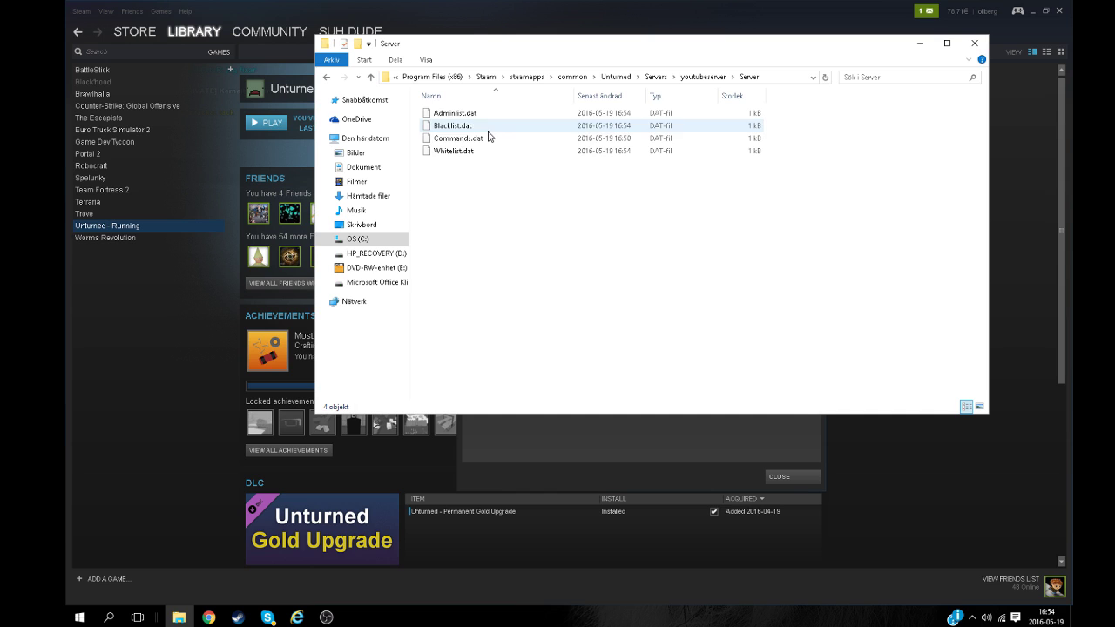
Open Commands.dat in Notepad++ and type a trial fourth line for the Washington map.
right_click(467, 140)
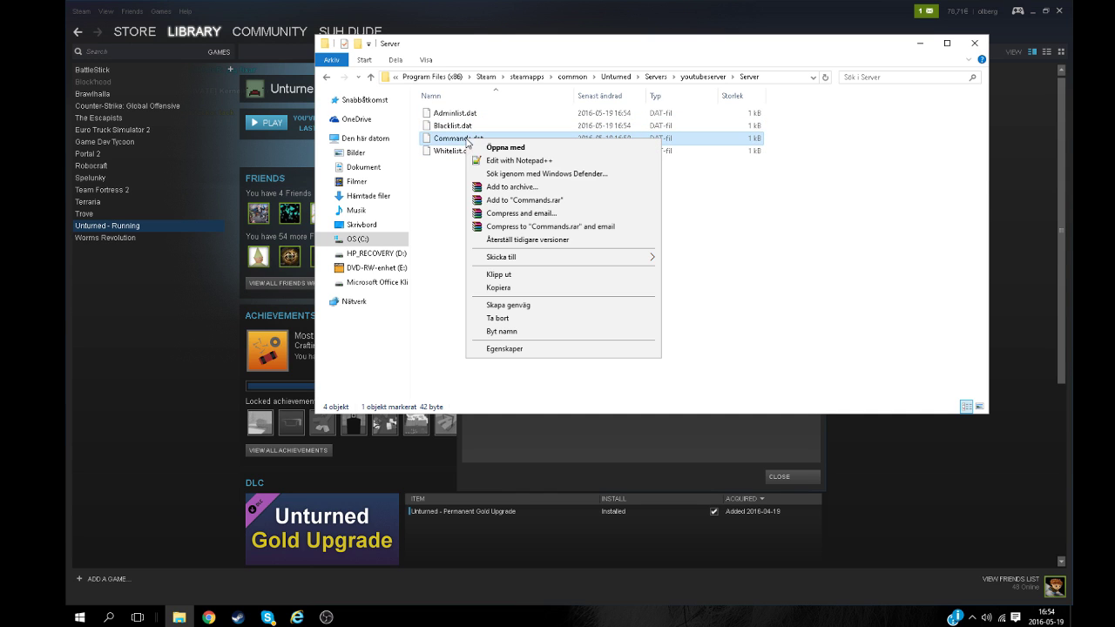
click(495, 161)
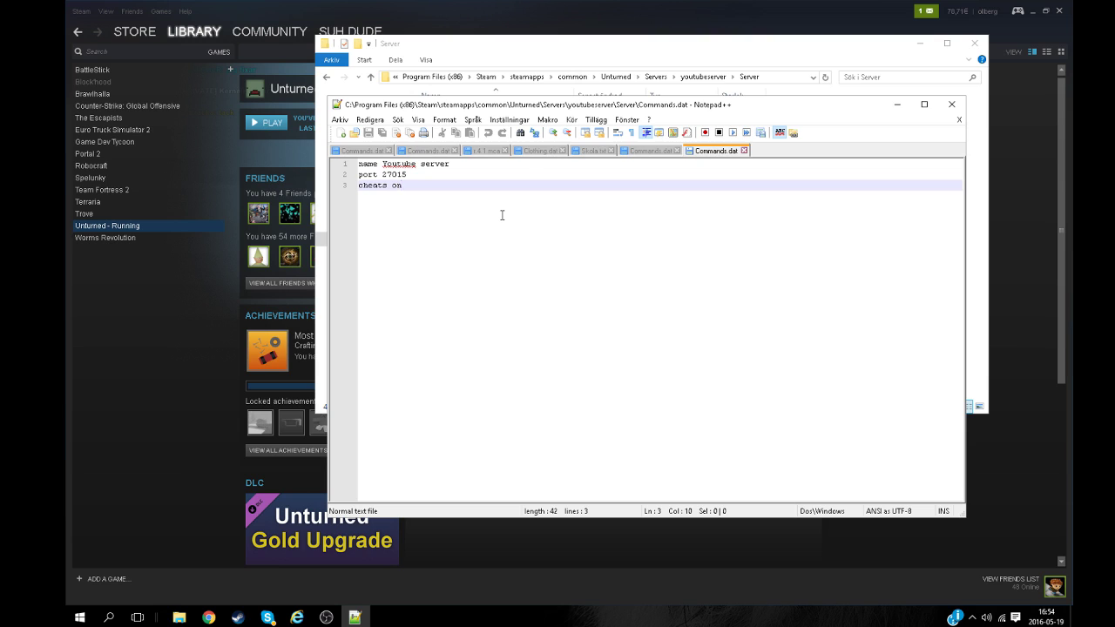
key(Return)
text(load)
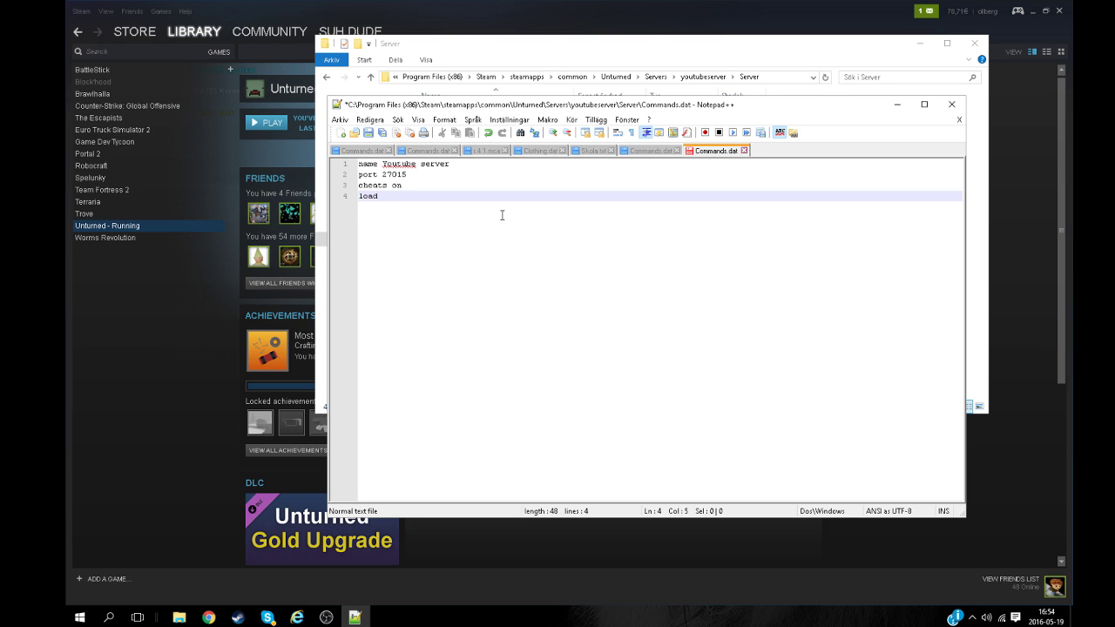
text(ou)
key(BackSpace)
key(BackSpace)
key(BackSpace)
text(was)
text(Was)
text(i)
Delete the map Washington line, save Commands.dat and close Notepad++.
drag(429, 196, 365, 197)
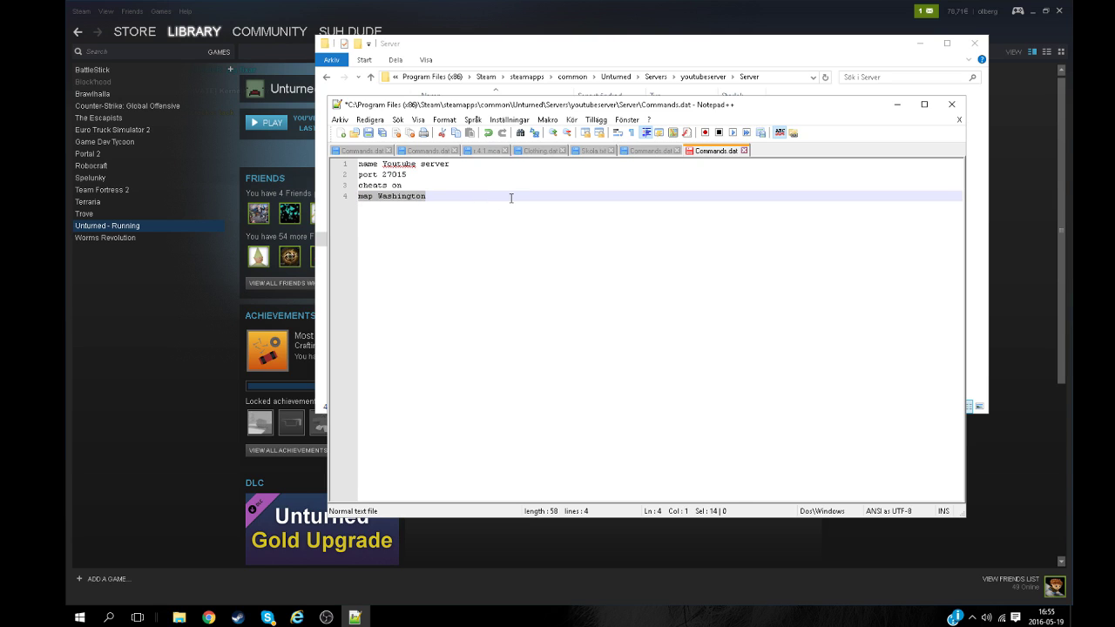
key(BackSpace)
key(BackSpace)
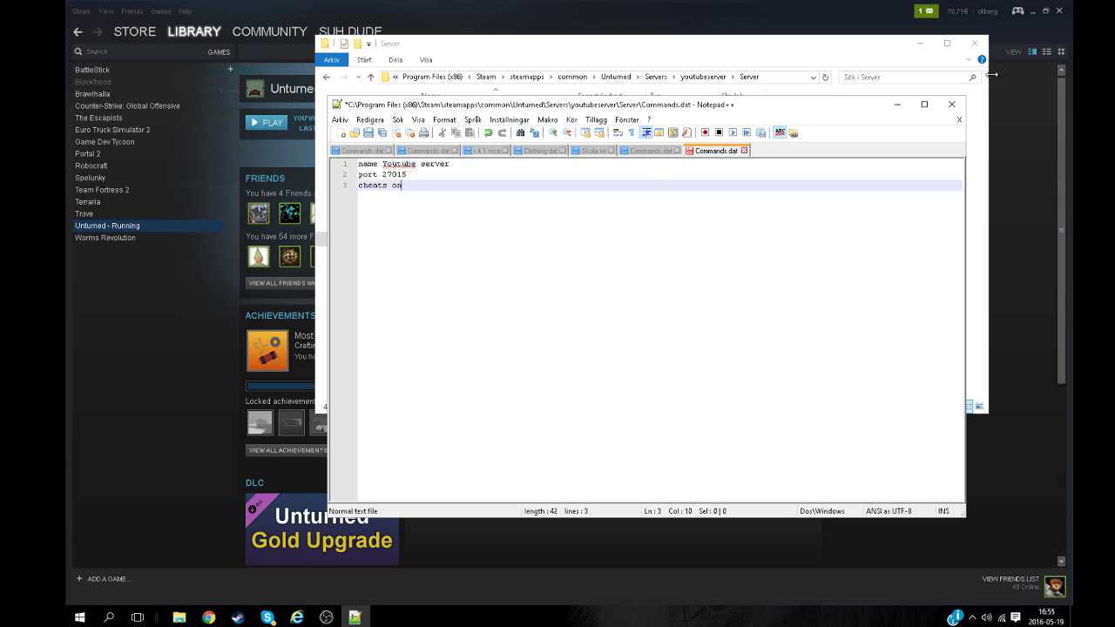
key(ctrl+s)
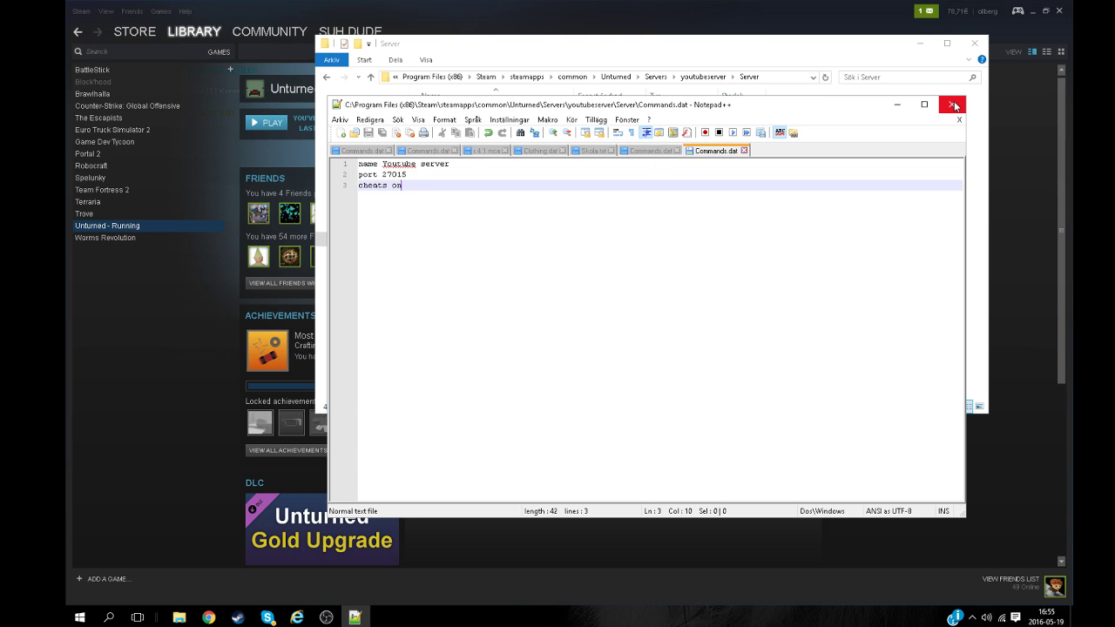
click(954, 106)
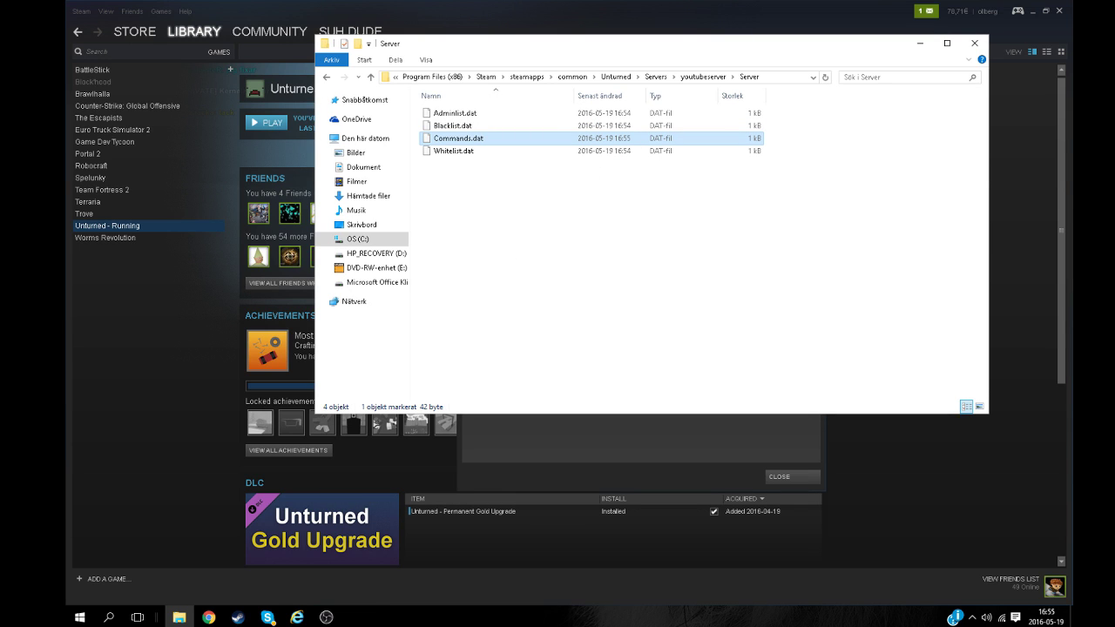